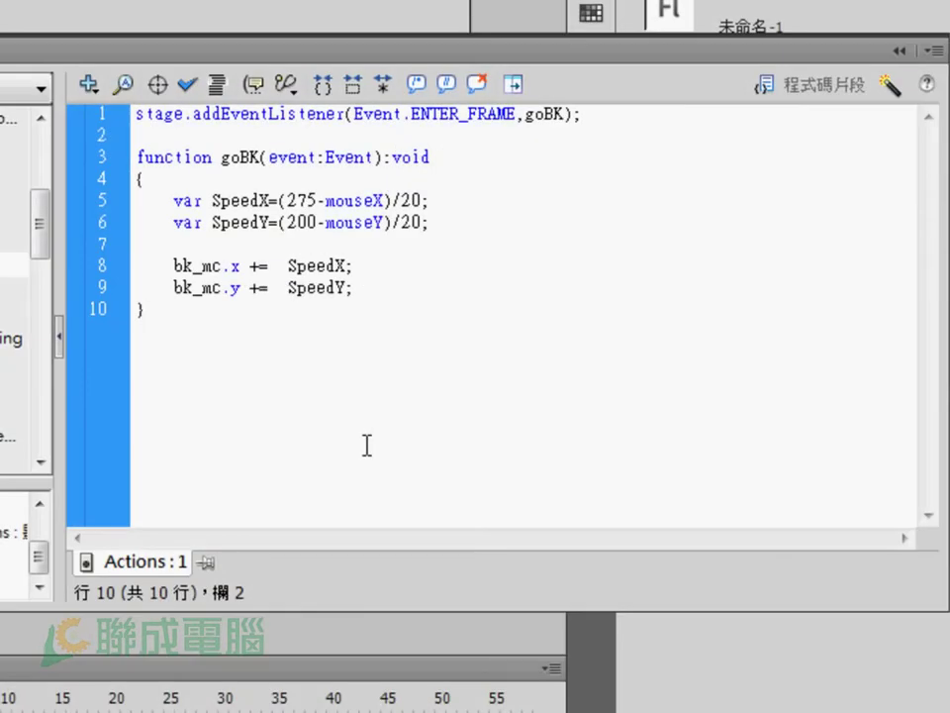
Step: Highlight the bk_mc.x and bk_mc.y increment lines, then collapse the script editor to show the stage
{"action": "left_click", "coordinate": [386, 388]}
{"action": "left_click", "coordinate": [247, 287]}
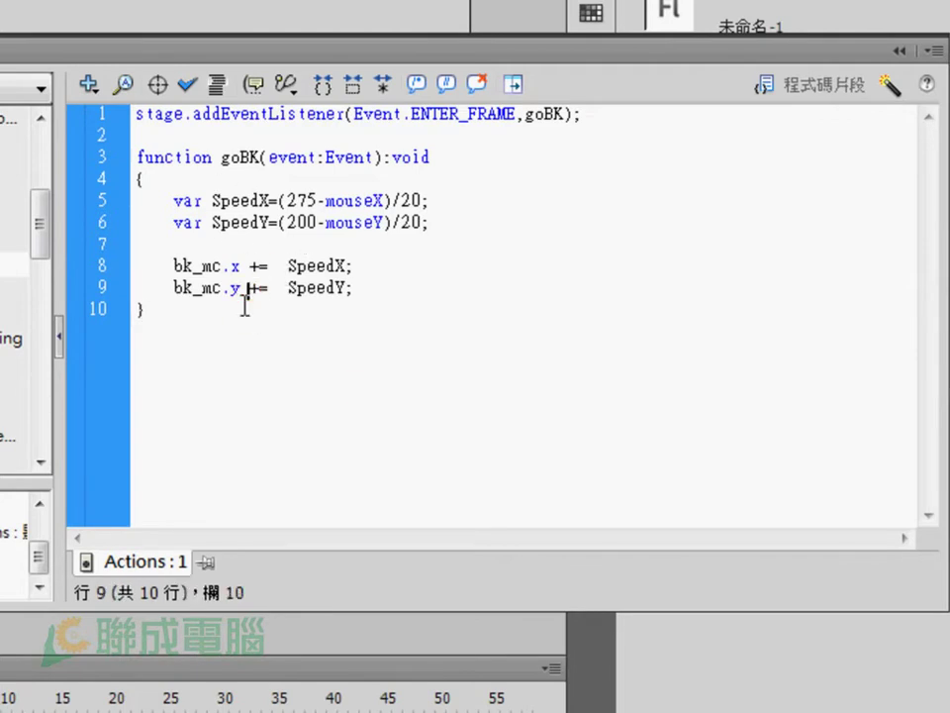
{"action": "left_click_drag", "start_coordinate": [194, 266], "coordinate": [317, 265]}
{"action": "left_click_drag", "start_coordinate": [203, 295], "coordinate": [325, 295]}
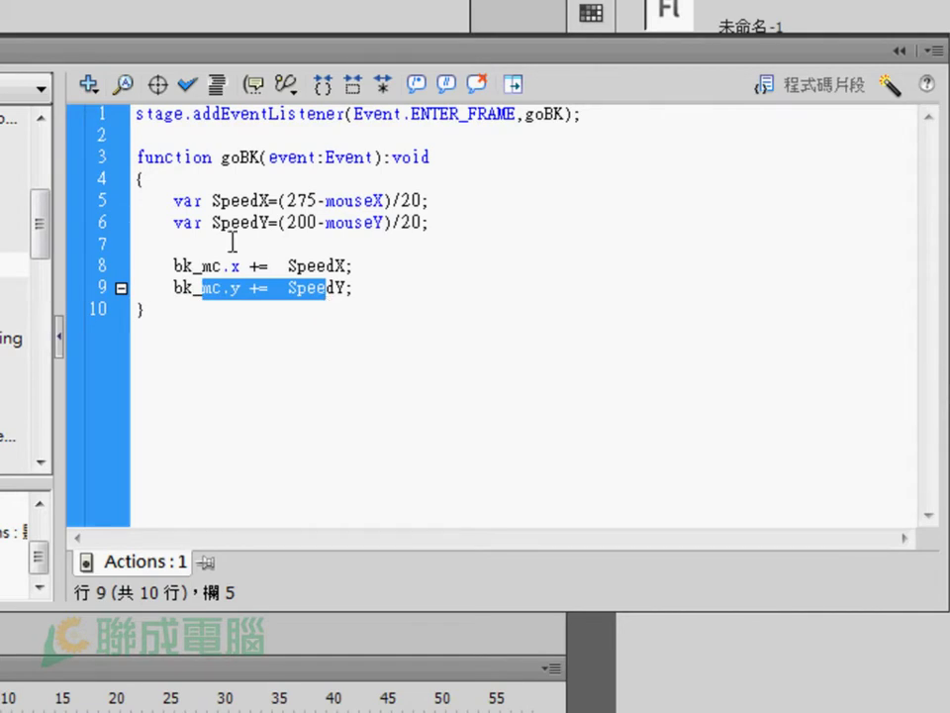
{"action": "left_click_drag", "start_coordinate": [230, 265], "coordinate": [288, 265]}
{"action": "left_click", "coordinate": [284, 290]}
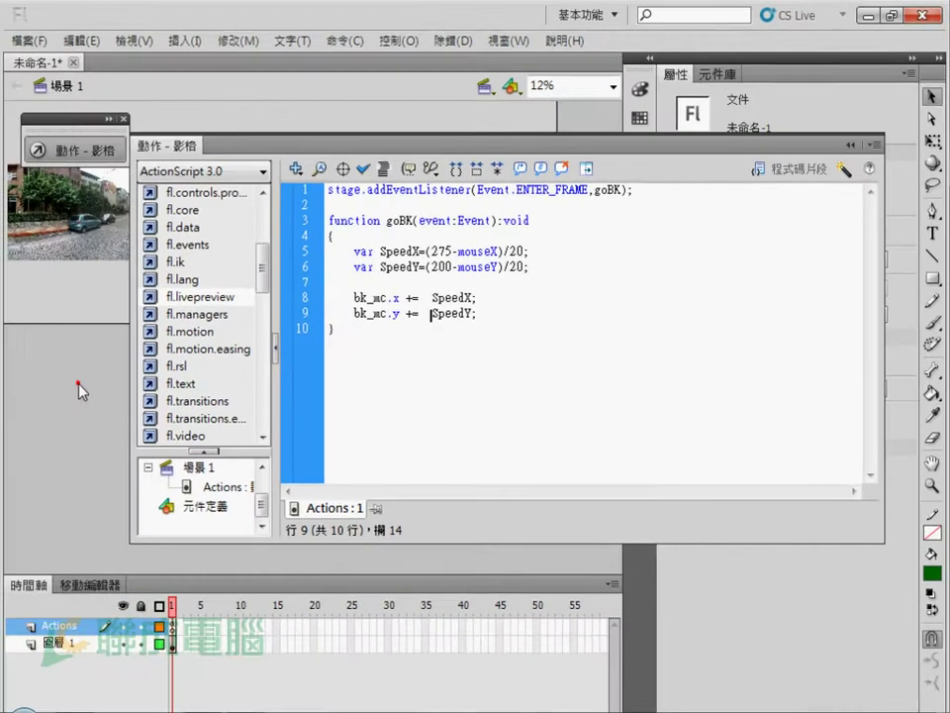
{"action": "left_click", "coordinate": [255, 386]}
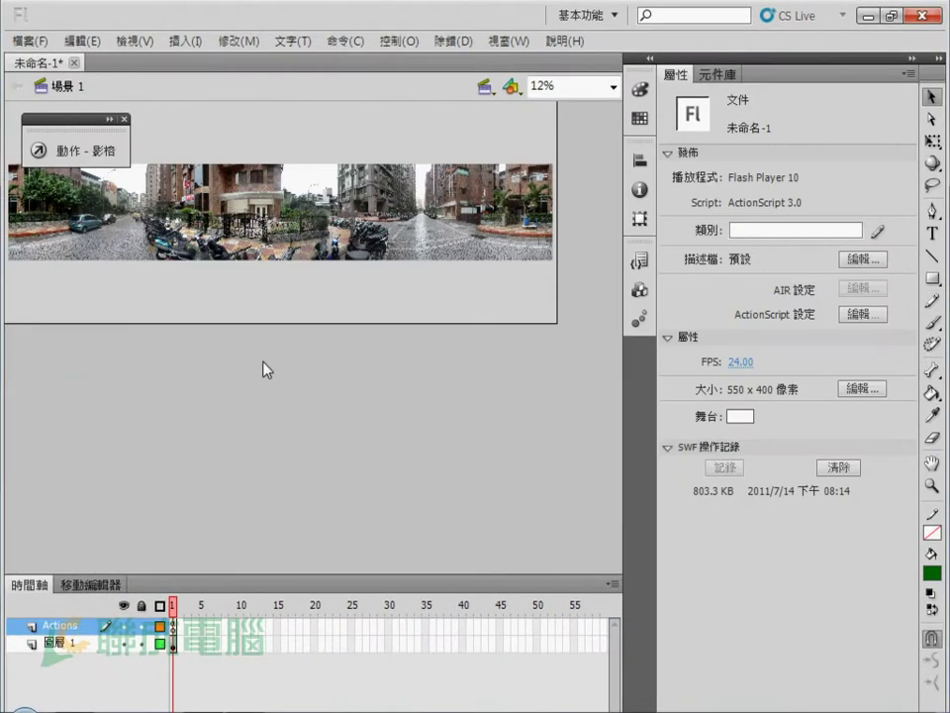
Step: Test-move the bk_mc panorama down, undo it, then slide it far left
{"action": "left_click", "coordinate": [315, 230]}
{"action": "left_click_drag", "start_coordinate": [368, 207], "coordinate": [367, 297]}
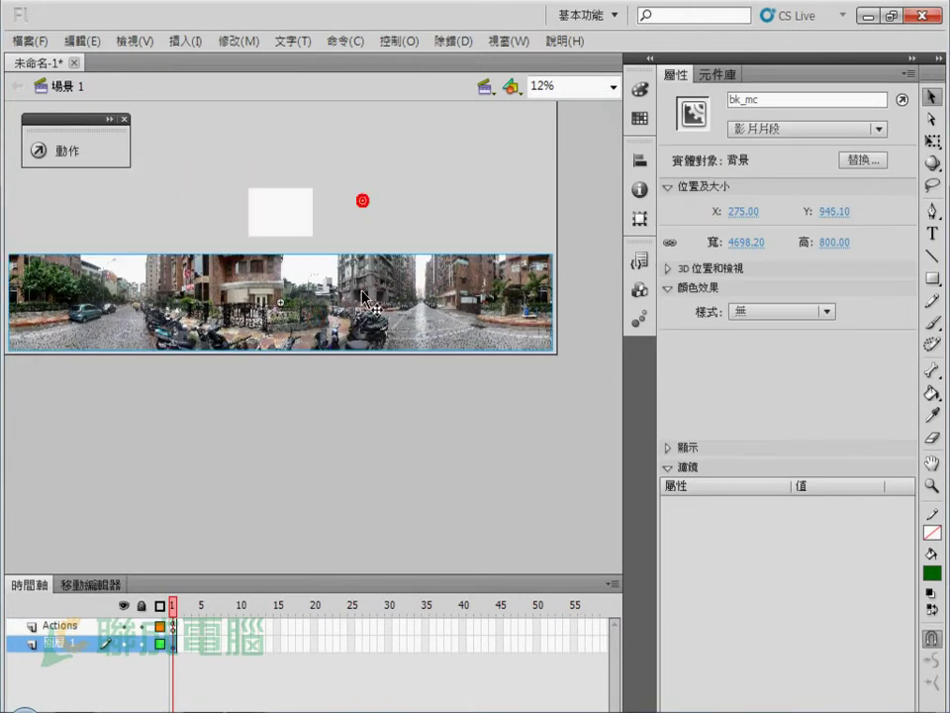
{"action": "key", "text": "ctrl+z"}
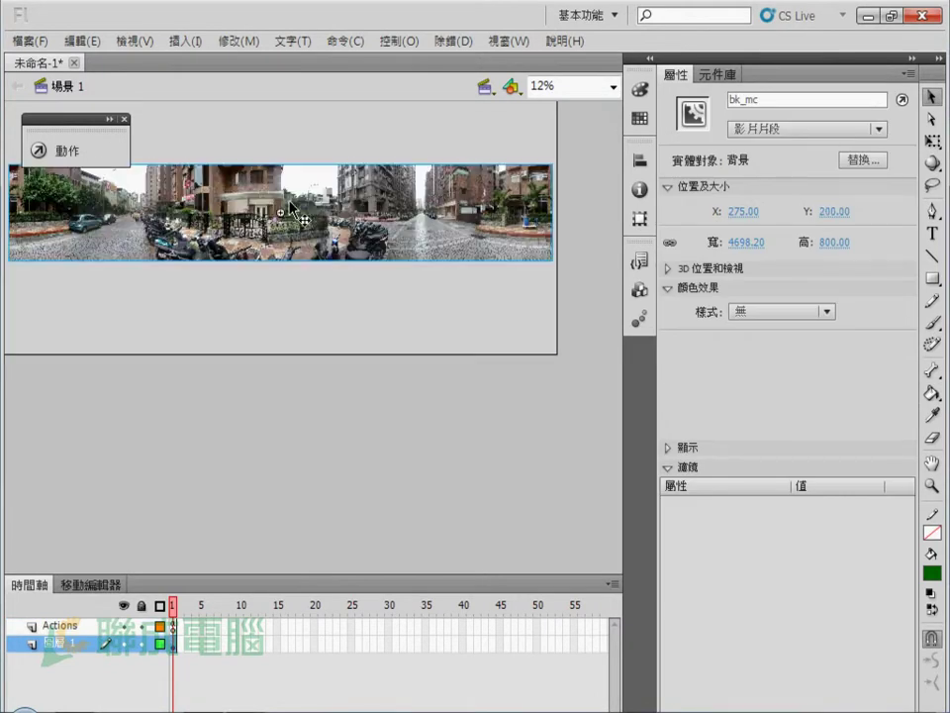
{"action": "mouse_move", "coordinate": [486, 242]}
{"action": "left_mouse_down"}
{"action": "mouse_move", "coordinate": [203, 224]}
{"action": "mouse_move", "coordinate": [202, 213]}
{"action": "left_mouse_up"}
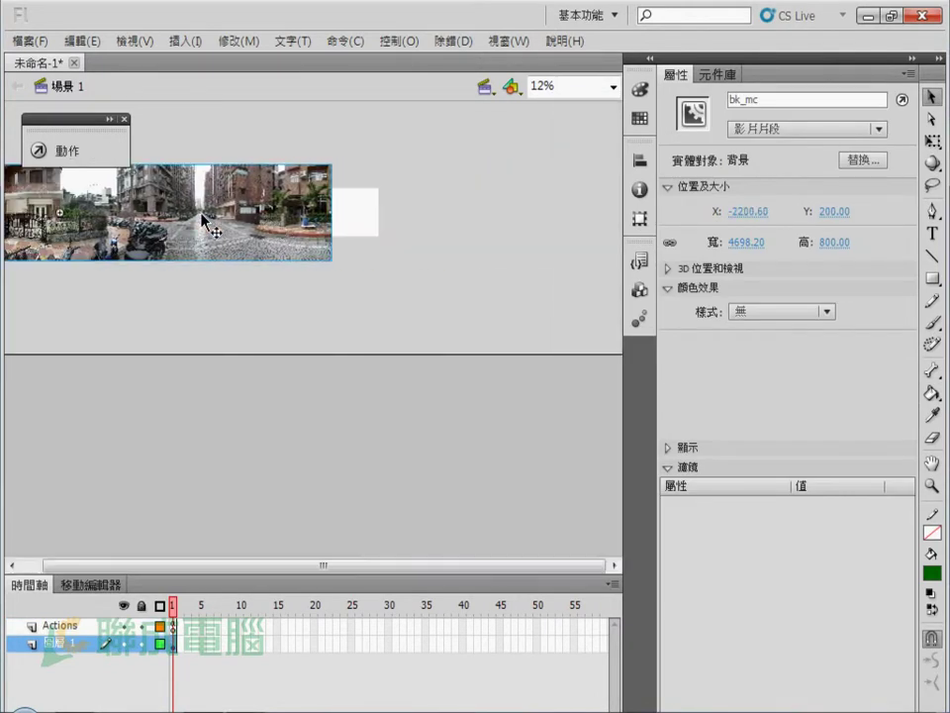
Step: Undo the moves so bk_mc returns to X 275, Y 200, then reselect it and open the Align panel
{"action": "left_click", "coordinate": [354, 194]}
{"action": "left_click", "coordinate": [279, 201]}
{"action": "left_click", "coordinate": [367, 241]}
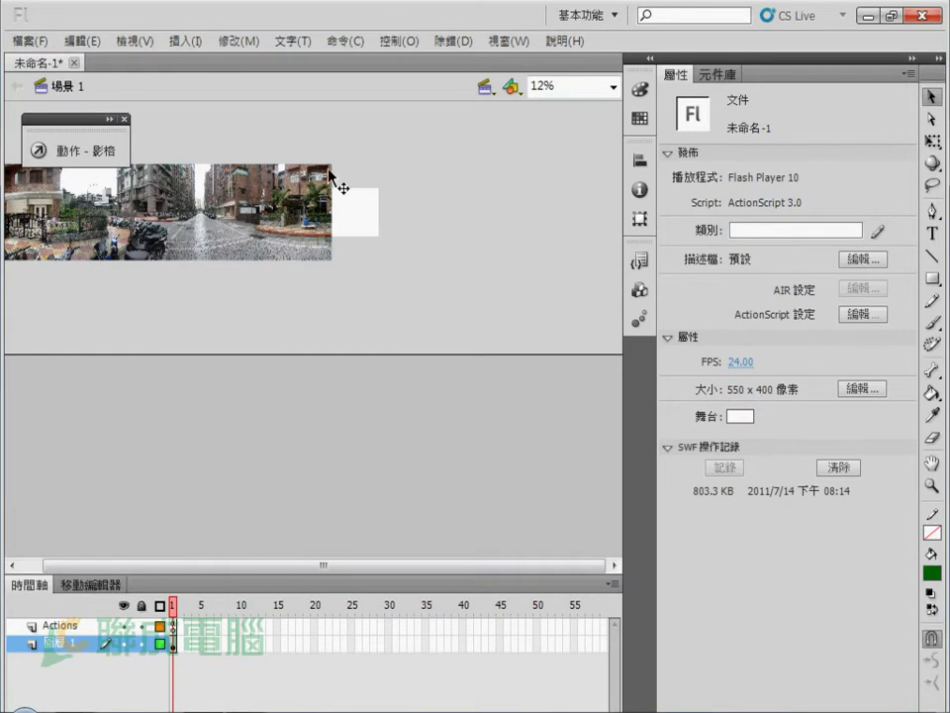
{"action": "key", "text": "ctrl+z"}
{"action": "left_click", "coordinate": [360, 318]}
{"action": "left_click", "coordinate": [374, 230]}
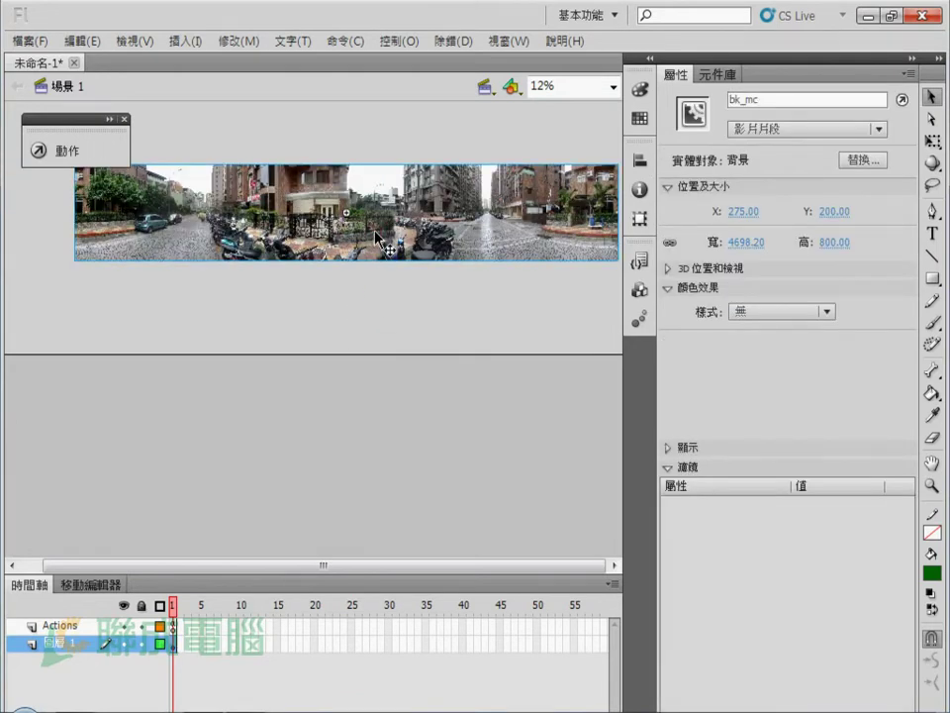
{"action": "left_click", "coordinate": [640, 160]}
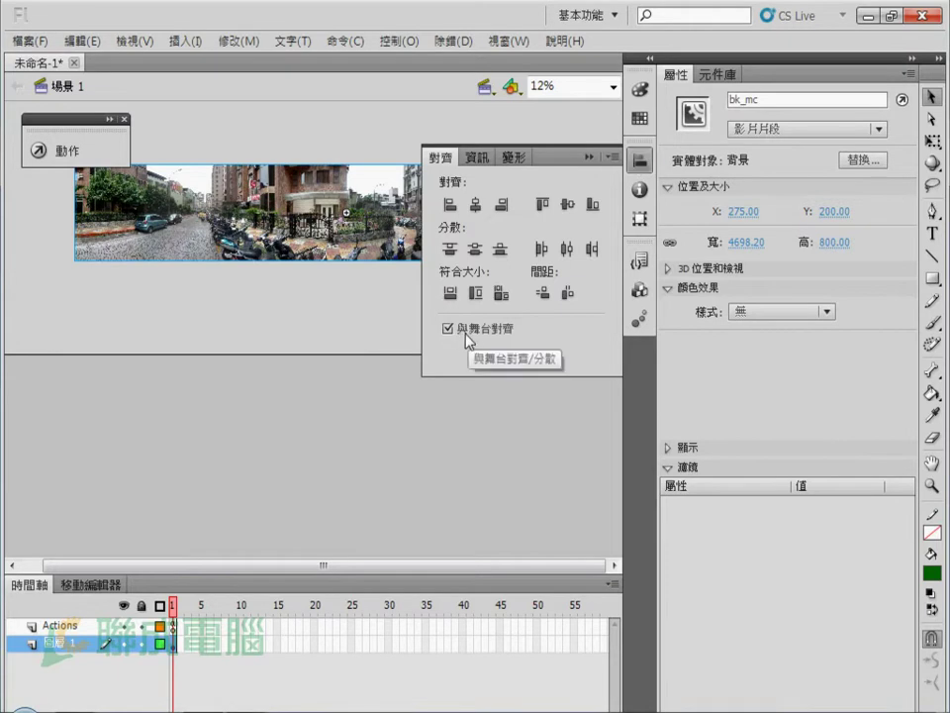
Step: Align bk_mc's top edge, then its bottom edge, to the stage to read Y 400 and Y 0
{"action": "left_click", "coordinate": [544, 204]}
{"action": "left_click", "coordinate": [356, 154]}
{"action": "left_click", "coordinate": [269, 203]}
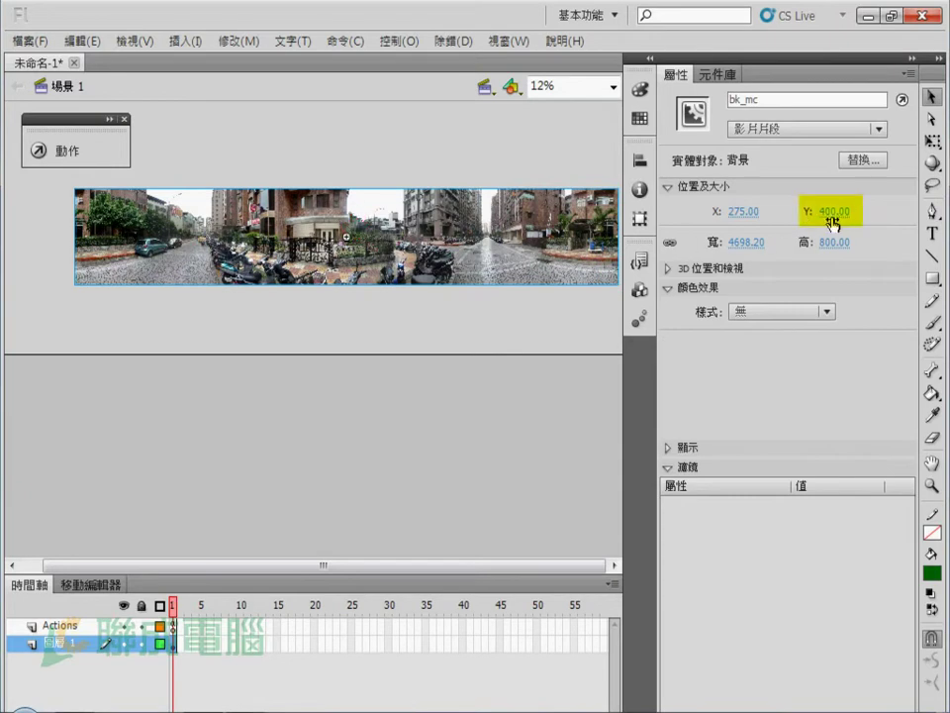
{"action": "left_click", "coordinate": [639, 160]}
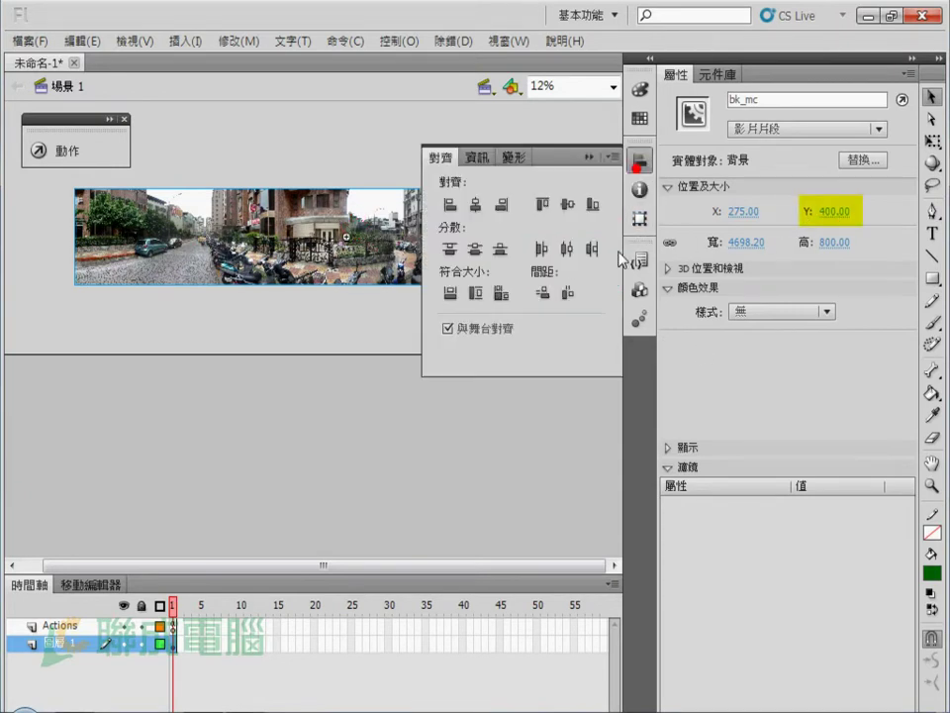
{"action": "left_click", "coordinate": [592, 205]}
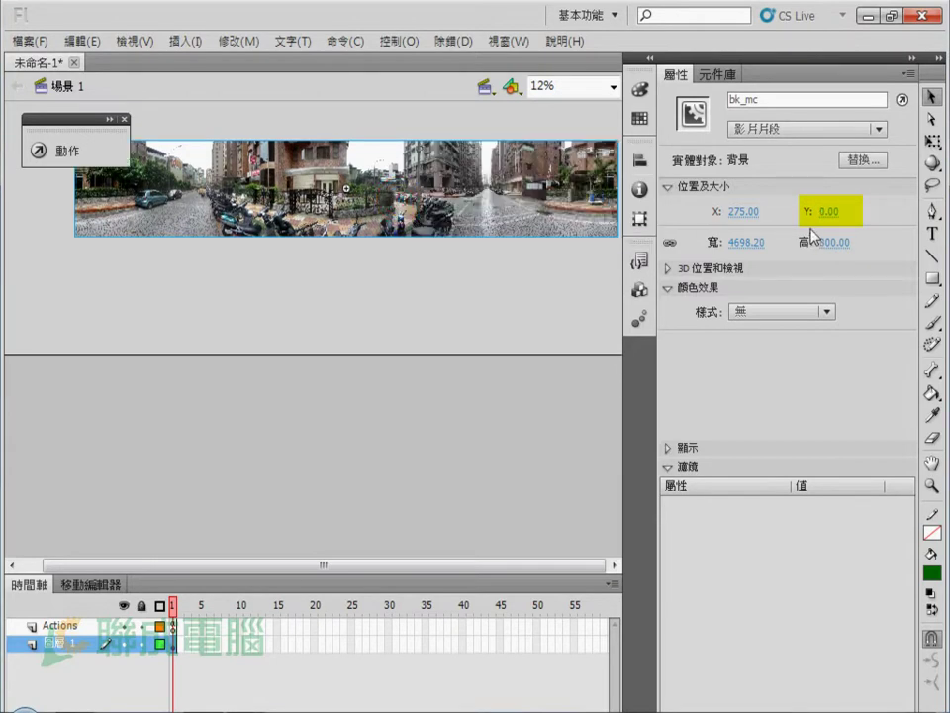
Step: Return bk_mc to Y 200 after a trial move and close the Align panel
{"action": "left_click", "coordinate": [464, 295]}
{"action": "left_click", "coordinate": [439, 181]}
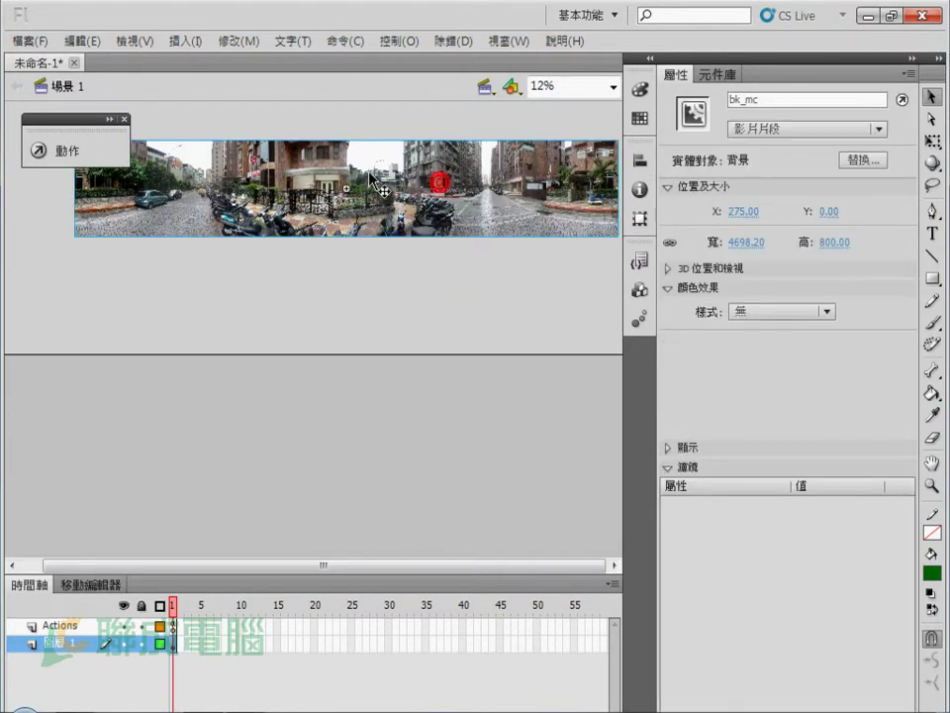
{"action": "left_click_drag", "start_coordinate": [368, 202], "coordinate": [363, 277]}
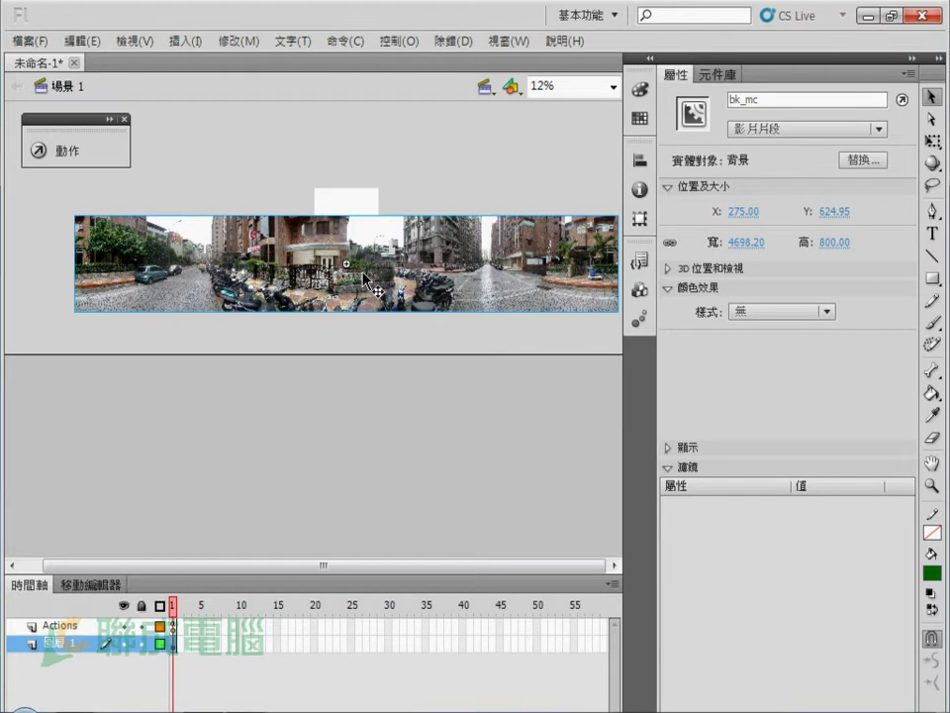
{"action": "key", "text": "ctrl+k"}
{"action": "left_click", "coordinate": [567, 204]}
{"action": "left_click", "coordinate": [477, 203]}
{"action": "key", "text": "ctrl+k"}
{"action": "left_click", "coordinate": [327, 289]}
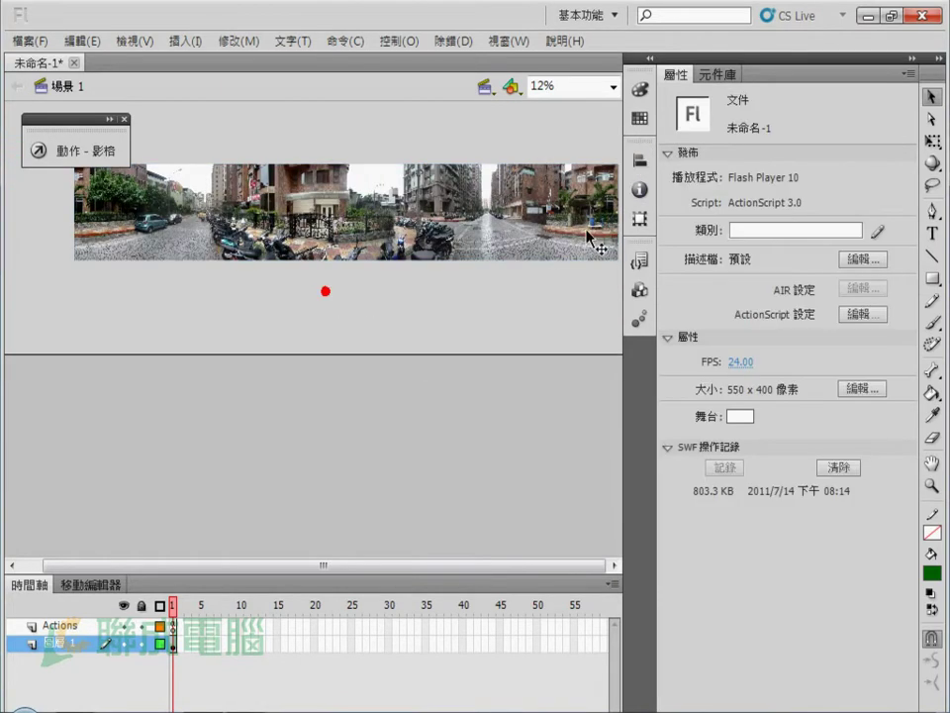
{"action": "left_click", "coordinate": [505, 253]}
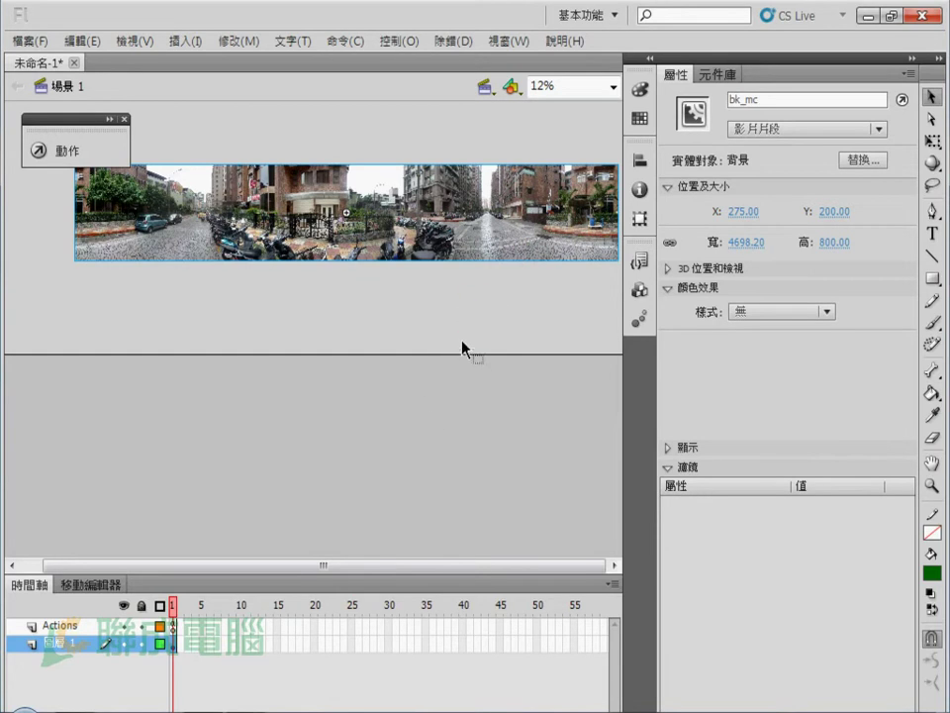
Step: Deselect and show the Actions layer's frame 1 goBK script in the Actions panel
{"action": "left_click", "coordinate": [462, 342]}
{"action": "left_click", "coordinate": [99, 138]}
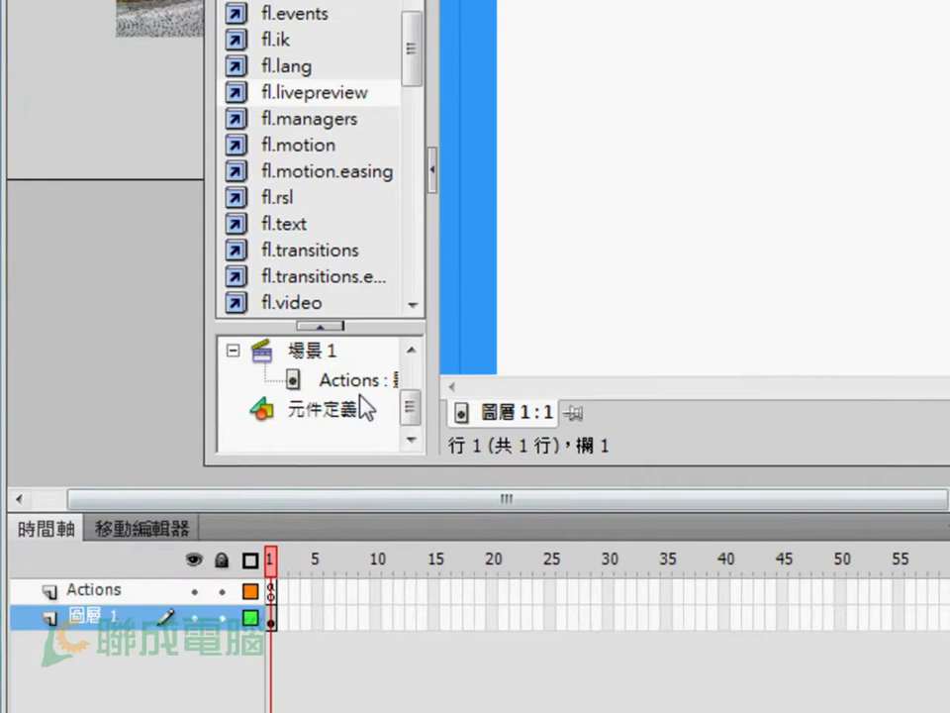
{"action": "left_click", "coordinate": [223, 486]}
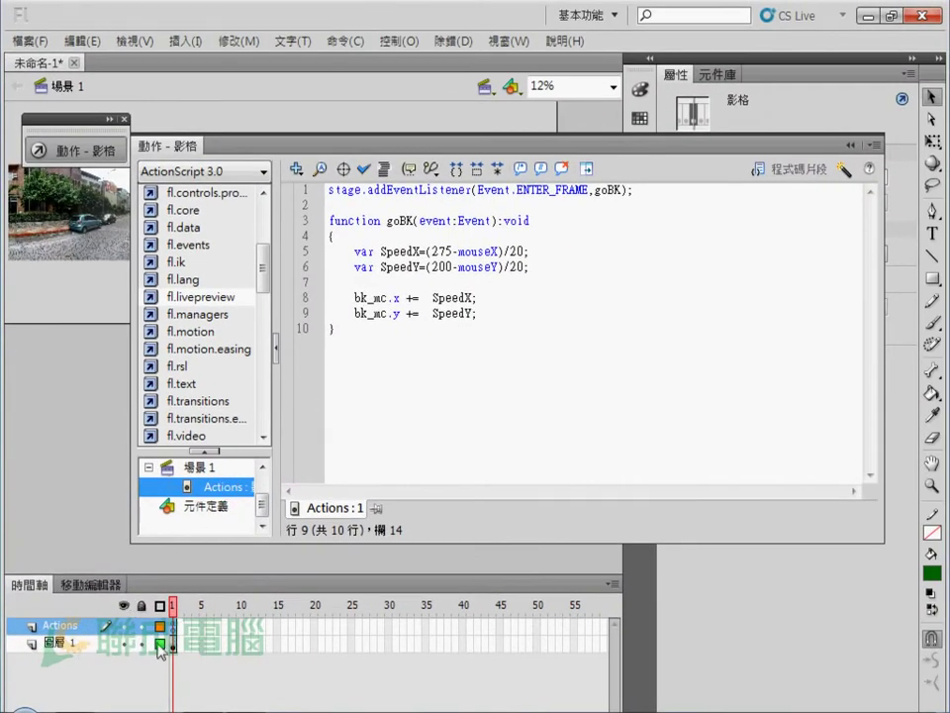
Step: Add a new line after line 9's SpeedY update containing an empty if(){} statement
{"action": "left_click", "coordinate": [597, 417]}
{"action": "left_click", "coordinate": [372, 313]}
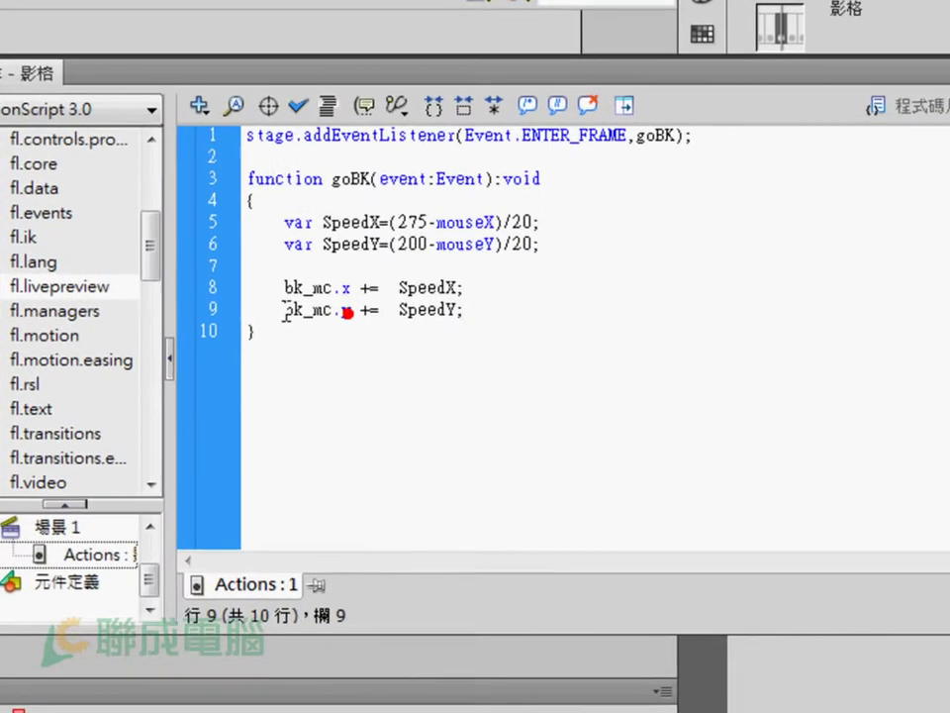
{"action": "left_click", "coordinate": [477, 313]}
{"action": "key", "text": "Return"}
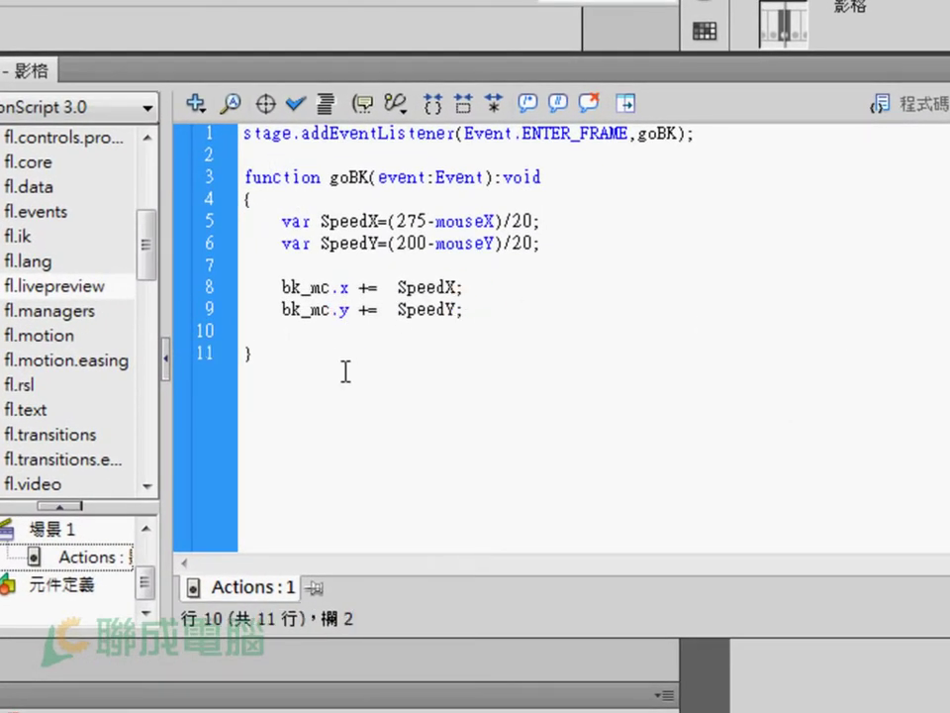
{"action": "type", "text": "IF"}
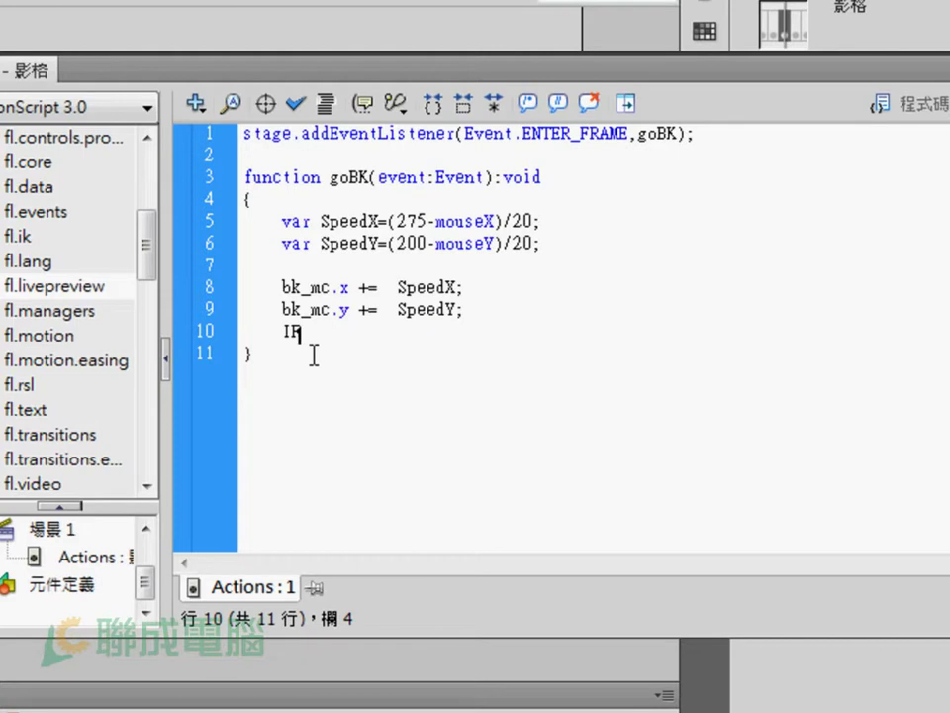
{"action": "key", "text": "BackSpace"}
{"action": "key", "text": "BackSpace"}
{"action": "type", "text": "if"}
{"action": "type", "text": "(){}"}
Step: Fill the if condition with bk_mc.y<0
{"action": "mouse_move", "coordinate": [357, 311]}
{"action": "left_mouse_down"}
{"action": "mouse_move", "coordinate": [305, 320]}
{"action": "mouse_move", "coordinate": [285, 312]}
{"action": "mouse_move", "coordinate": [309, 335]}
{"action": "left_mouse_up"}
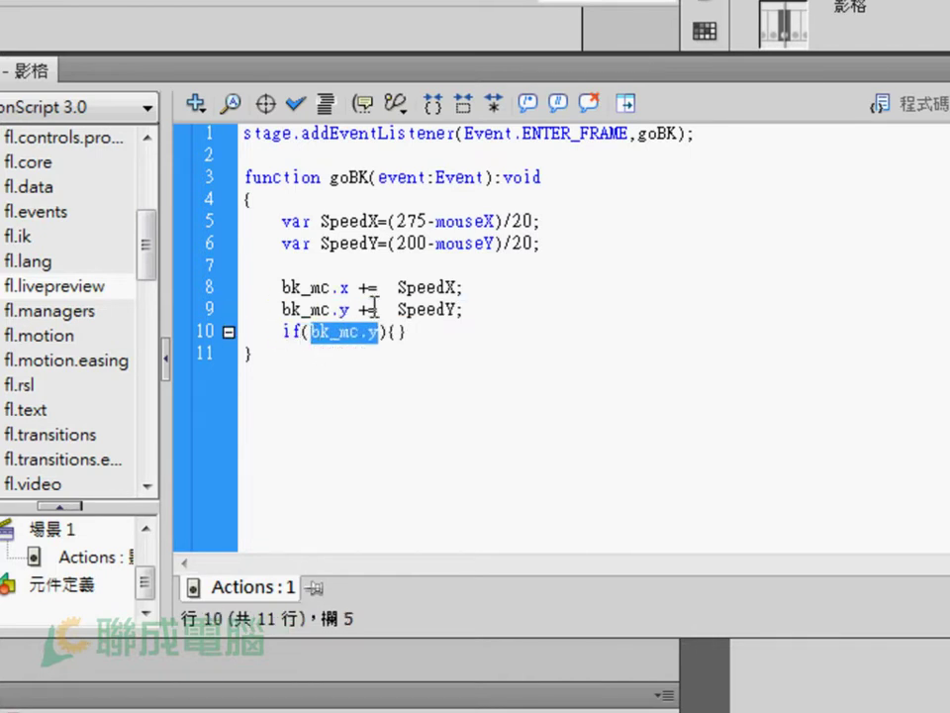
{"action": "left_click", "coordinate": [382, 334]}
{"action": "left_click", "coordinate": [385, 334]}
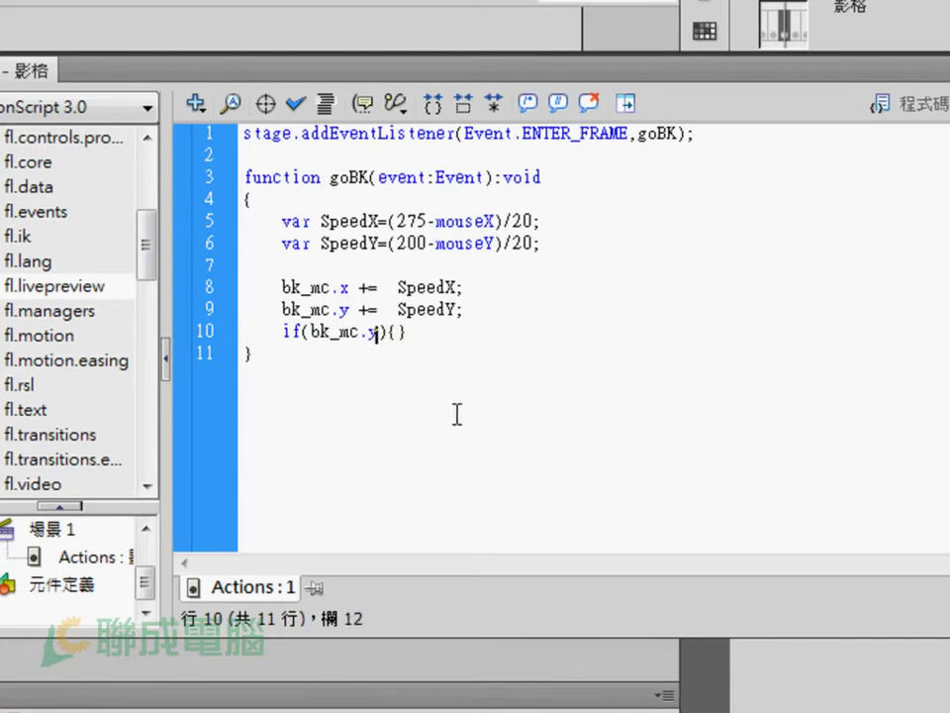
{"action": "left_click", "coordinate": [378, 332]}
{"action": "type", "text": "<0"}
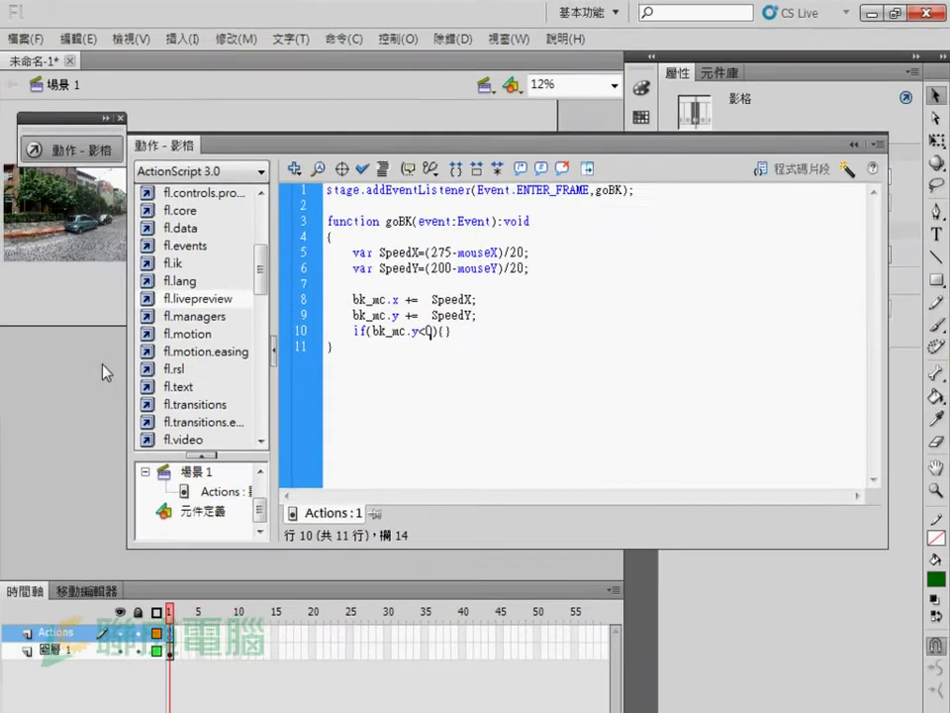
{"action": "left_click", "coordinate": [104, 372]}
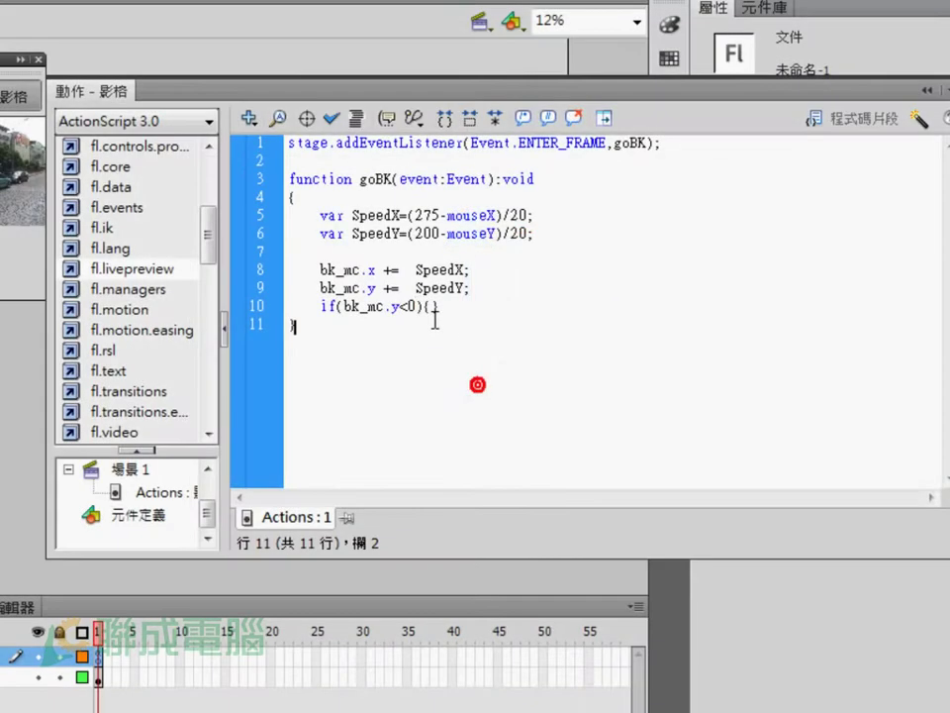
{"action": "left_click", "coordinate": [410, 307]}
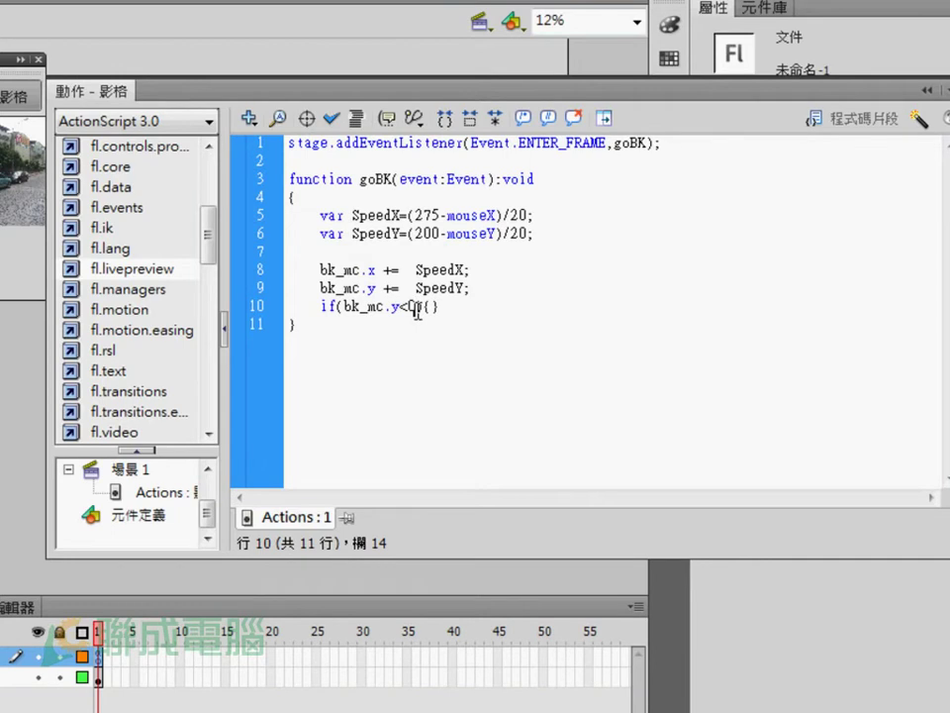
Step: Complete line 10 as if(bk_mc.y<0){bk_mc.y=0;} by copying bk_mc.y into the braces
{"action": "key", "text": "Right"}
{"action": "mouse_move", "coordinate": [399, 308]}
{"action": "left_mouse_down"}
{"action": "mouse_move", "coordinate": [344, 308]}
{"action": "mouse_move", "coordinate": [296, 323]}
{"action": "mouse_move", "coordinate": [430, 308]}
{"action": "left_mouse_up"}
{"action": "key", "text": "ctrl+c"}
{"action": "key", "text": "Down"}
{"action": "key", "text": "ctrl+v"}
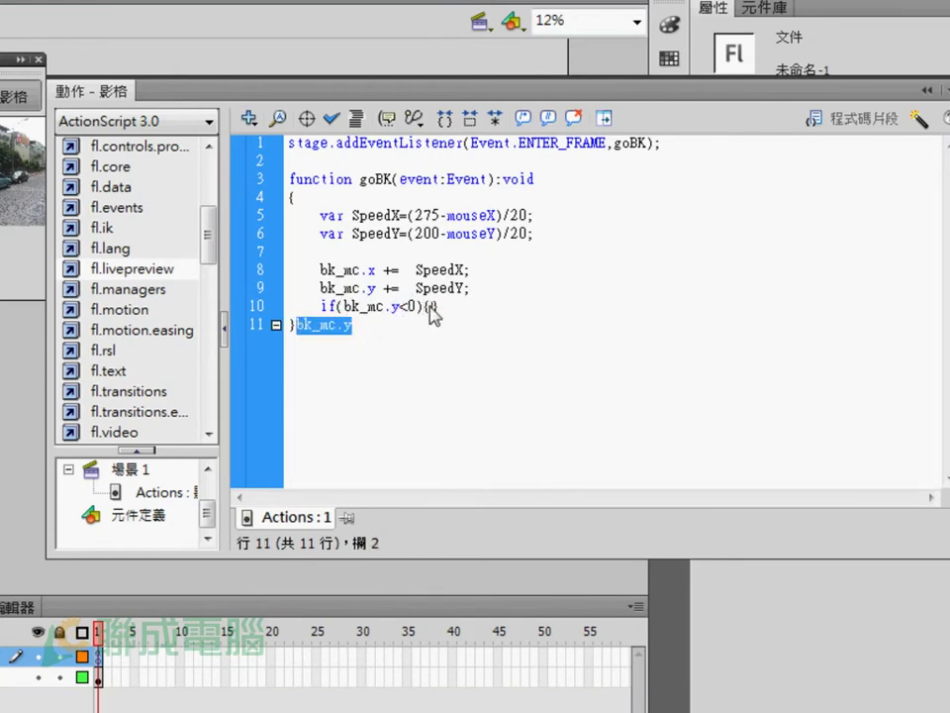
{"action": "type", "text": "bk_mc.y=0;"}
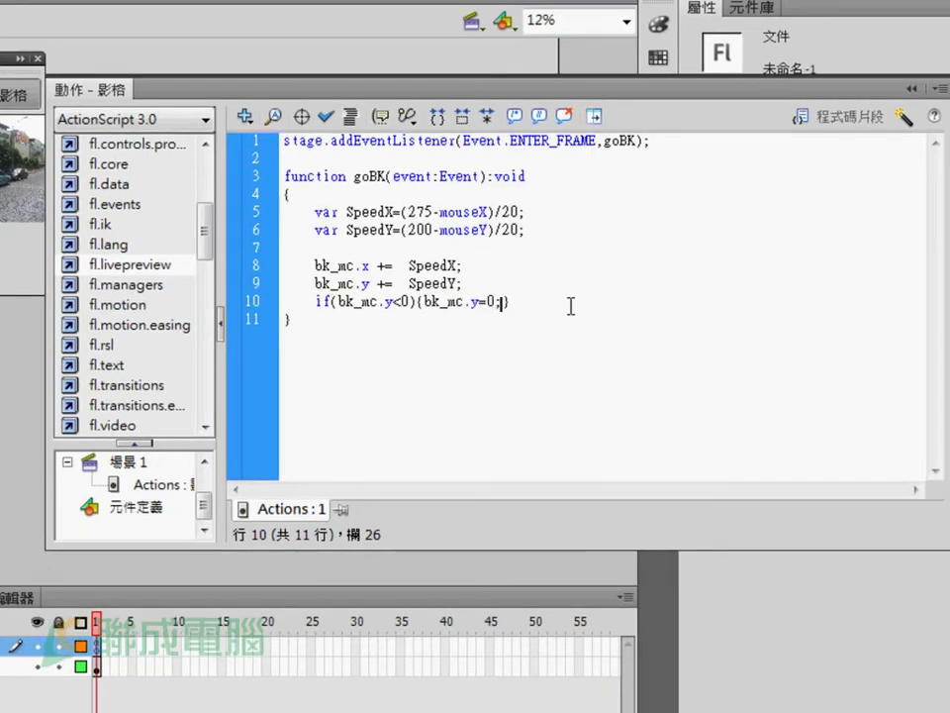
Step: Highlight parts of the new line 10 check to explain it, ending with the whole line selected
{"action": "left_click_drag", "start_coordinate": [316, 302], "coordinate": [509, 301]}
{"action": "left_click", "coordinate": [395, 336]}
{"action": "left_click_drag", "start_coordinate": [336, 303], "coordinate": [365, 307]}
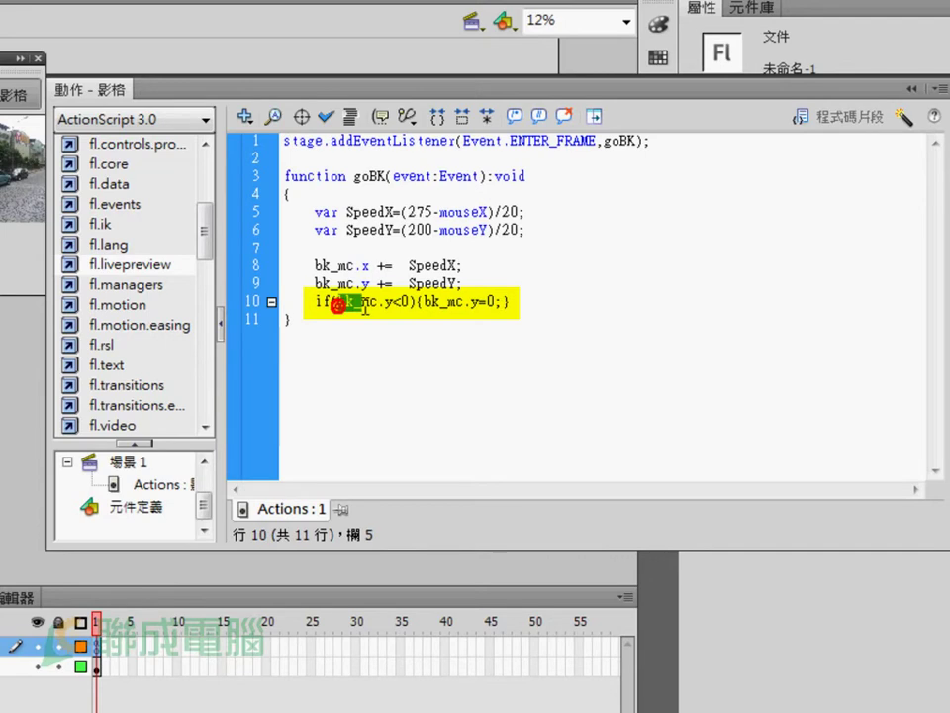
{"action": "left_click", "coordinate": [376, 303]}
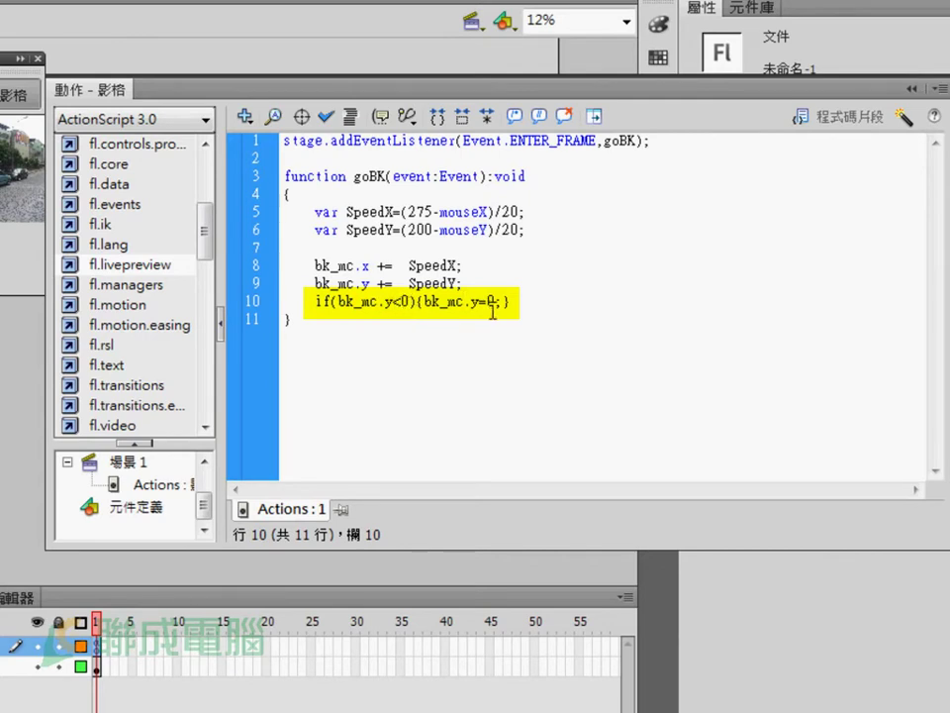
{"action": "left_click", "coordinate": [436, 302]}
{"action": "left_click", "coordinate": [460, 303]}
{"action": "left_click", "coordinate": [487, 301]}
{"action": "left_click_drag", "start_coordinate": [526, 303], "coordinate": [316, 303]}
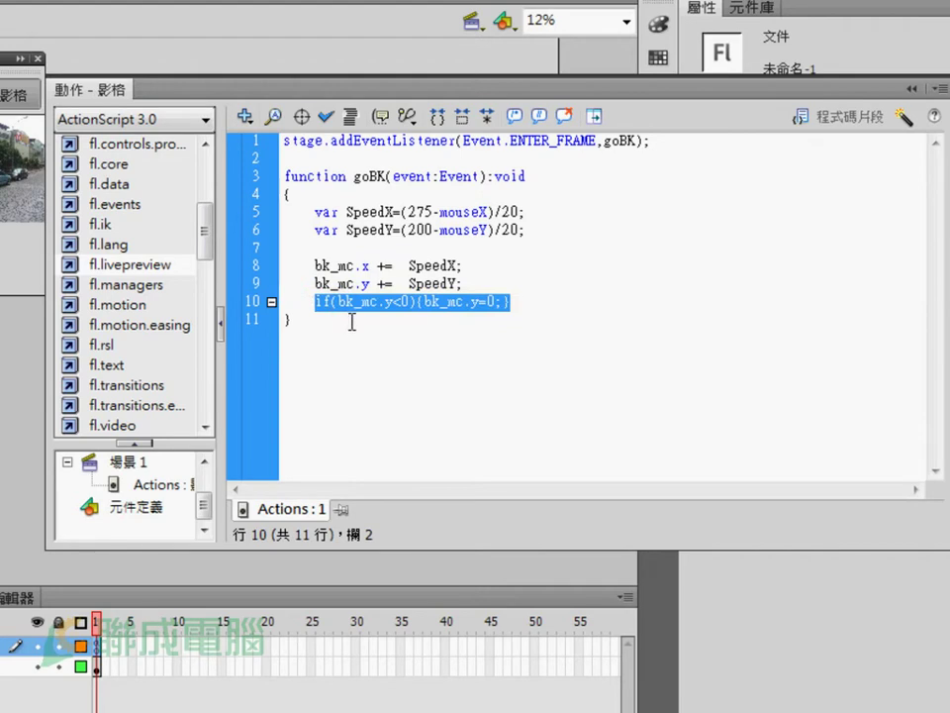
Step: Duplicate the line 10 boundary check as a new line 11
{"action": "key", "text": "ctrl+c"}
{"action": "key", "text": "End"}
{"action": "key", "text": "Return"}
{"action": "key", "text": "ctrl+v"}
{"action": "key", "text": "Down"}
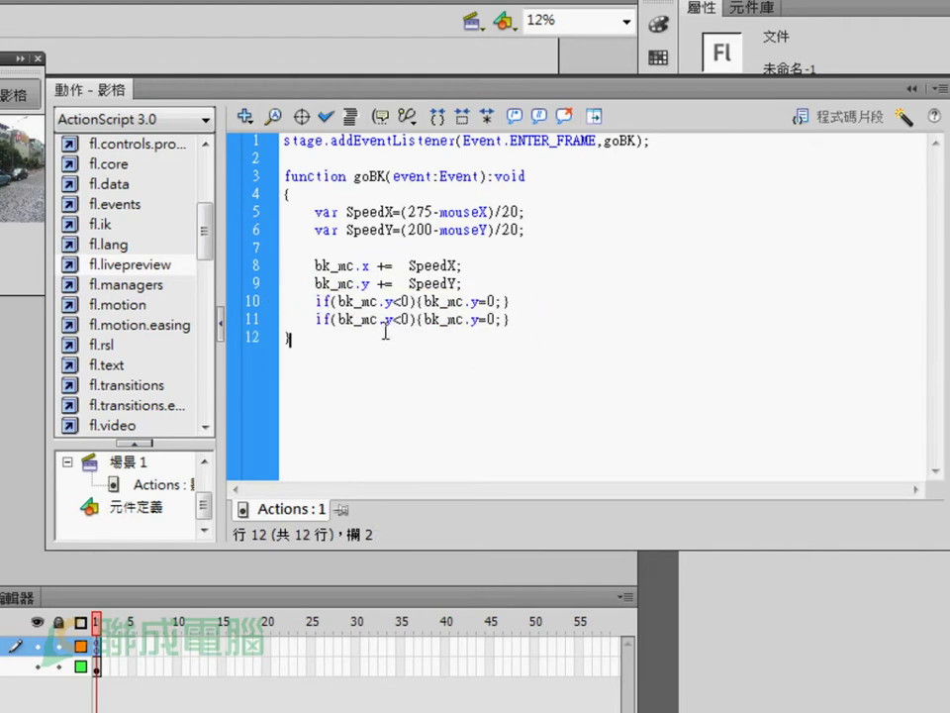
Step: Change line 11 to if(bk_mc.y>400){bk_mc.y=400;} and test the movie with Ctrl+Enter
{"action": "double_click", "coordinate": [404, 318]}
{"action": "left_click_drag", "start_coordinate": [394, 319], "coordinate": [410, 317]}
{"action": "type", "text": ">400"}
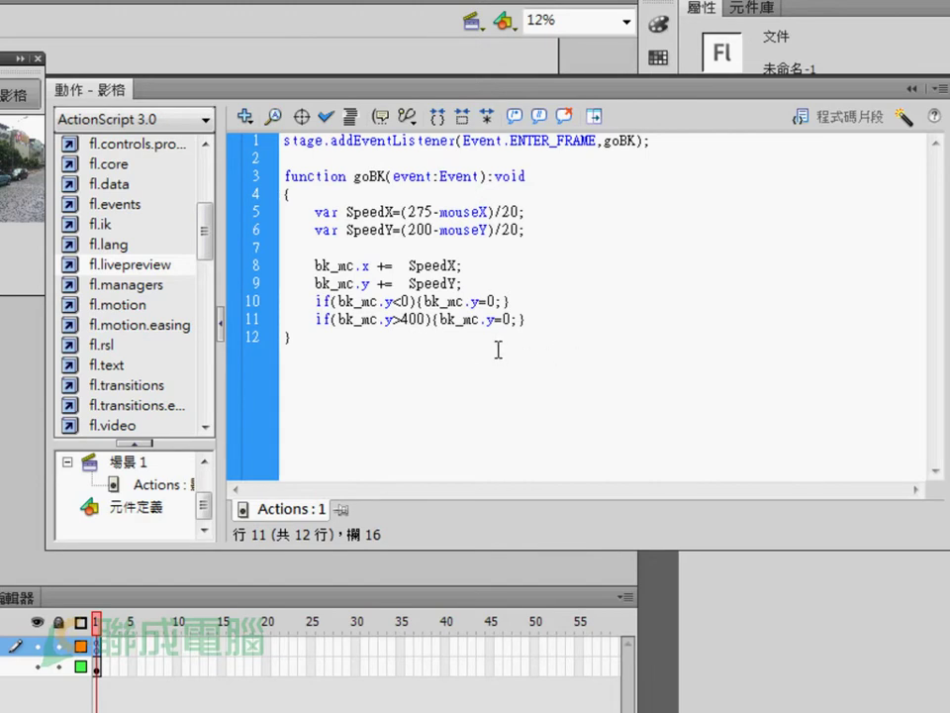
{"action": "type", "text": "400"}
{"action": "key", "text": "BackSpace"}
{"action": "left_click", "coordinate": [616, 325]}
{"action": "left_click", "coordinate": [78, 358]}
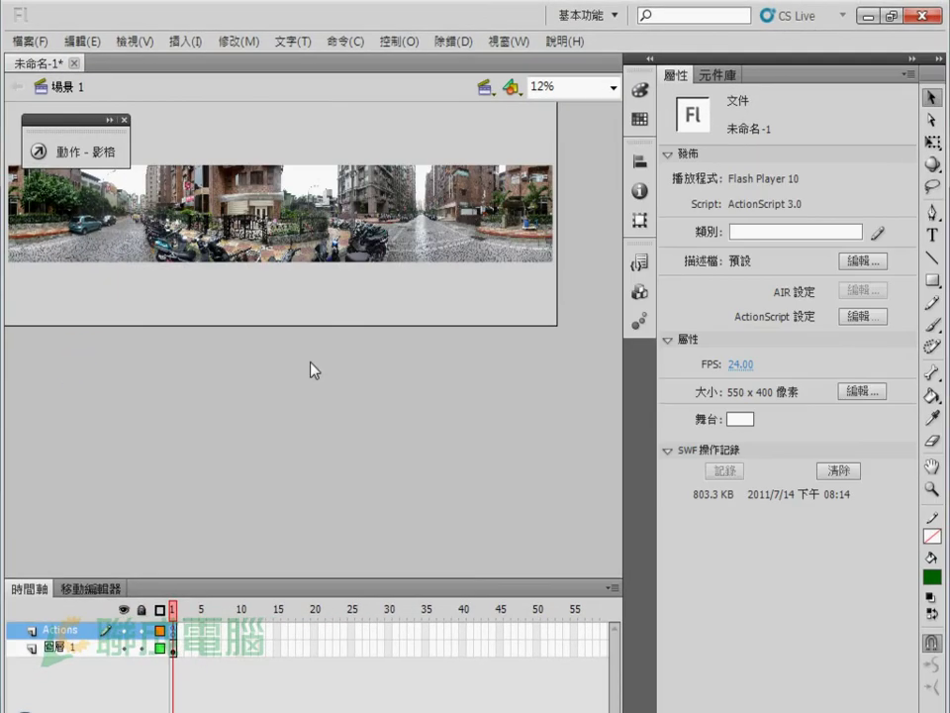
{"action": "key", "text": "ctrl+Return"}
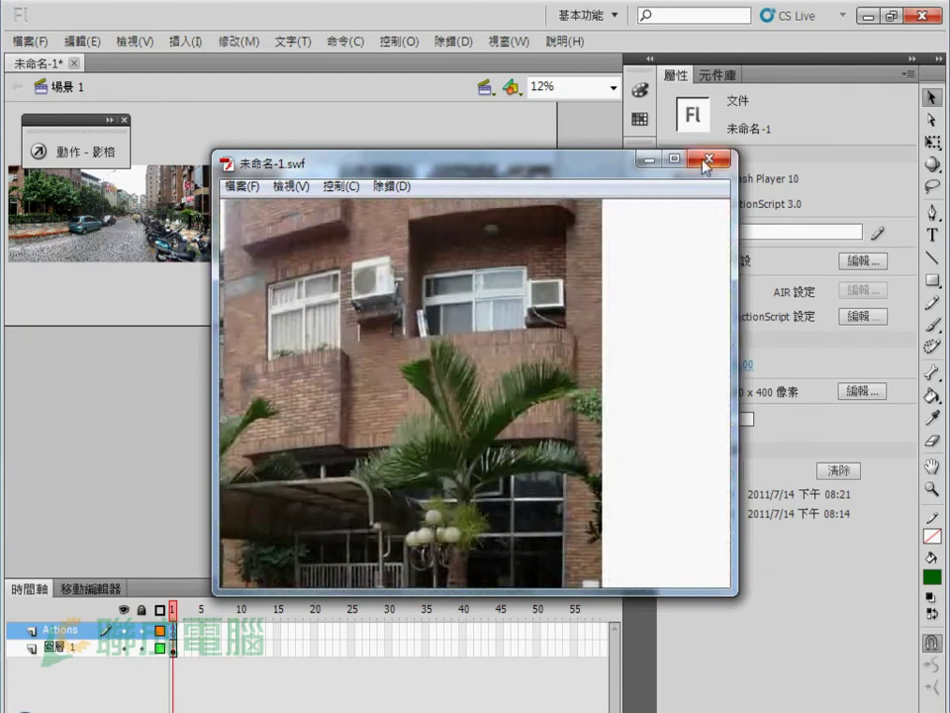
Step: Close the SWF test window after watching the panorama pan past its edge
{"action": "left_click", "coordinate": [709, 158]}
Step: Align bk_mc's left and right edges to the stage to read X 2349.10 and -1799.10
{"action": "left_click", "coordinate": [365, 403]}
{"action": "left_click", "coordinate": [334, 244]}
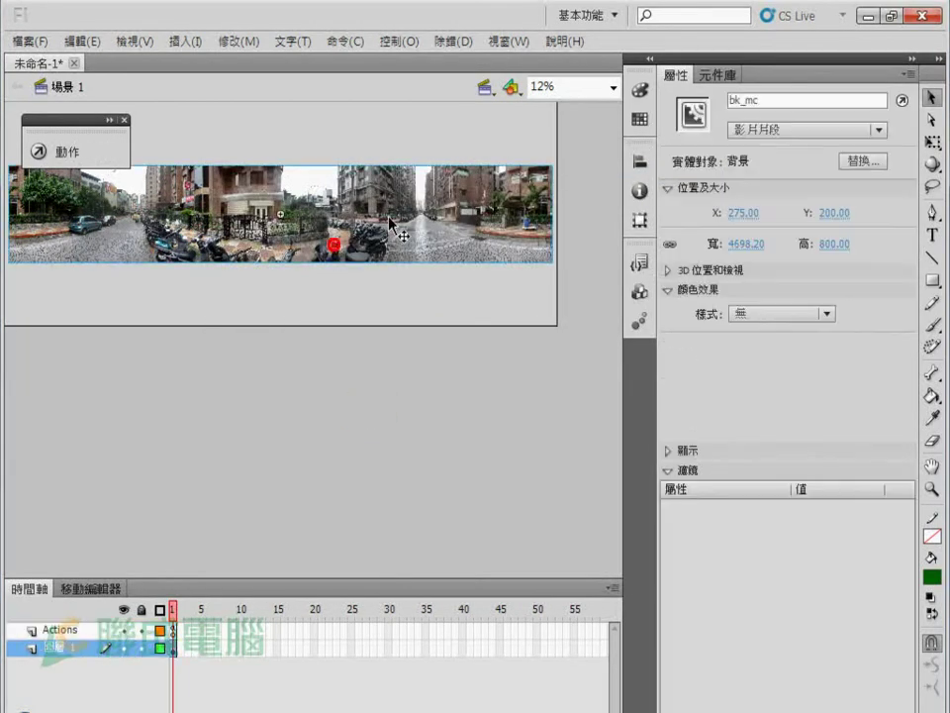
{"action": "left_click_drag", "start_coordinate": [387, 226], "coordinate": [387, 265]}
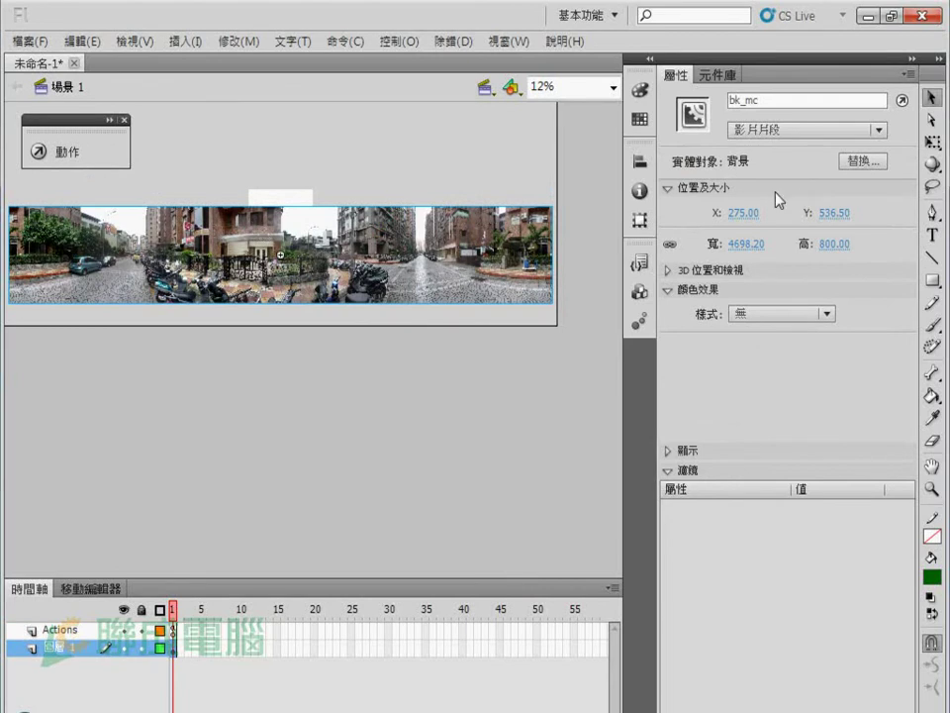
{"action": "left_click", "coordinate": [641, 161]}
{"action": "left_click", "coordinate": [449, 205]}
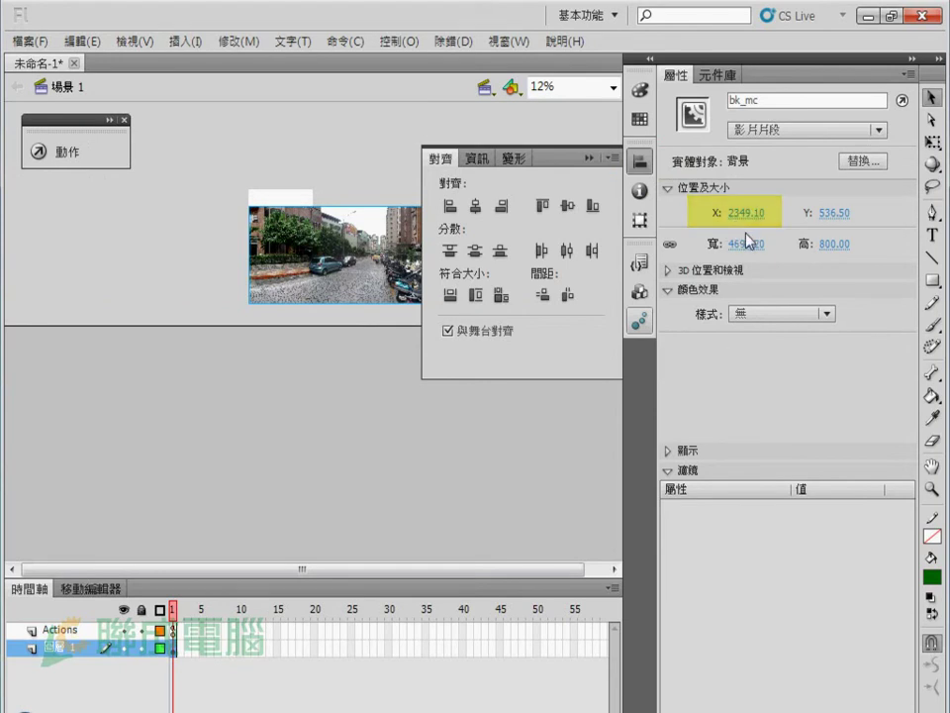
{"action": "left_click", "coordinate": [509, 208]}
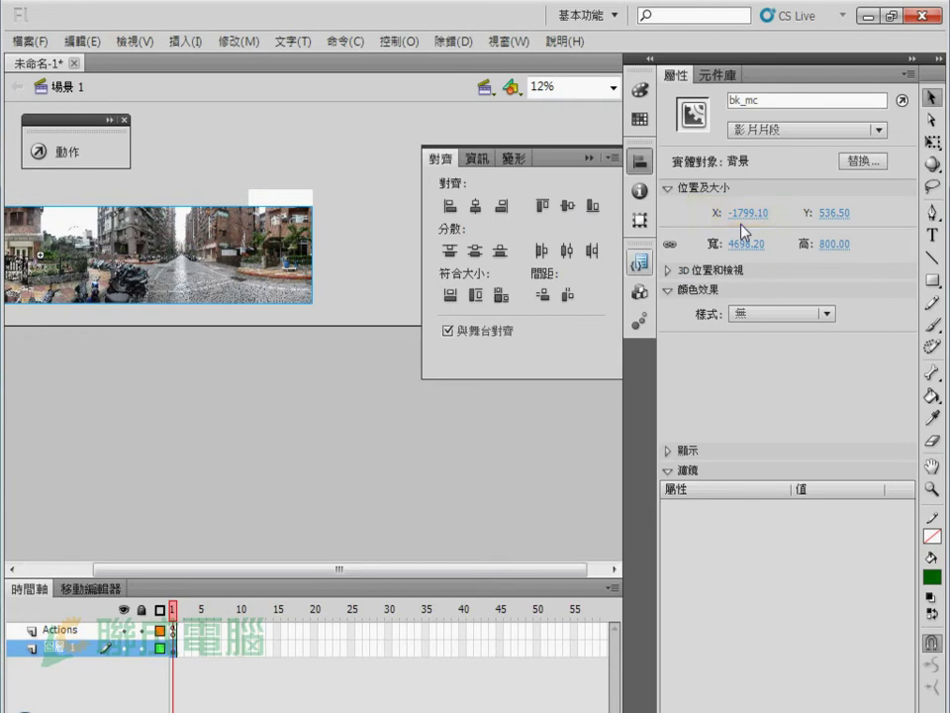
Step: Centre bk_mc horizontally and vertically on the stage, back at X 275, Y 200
{"action": "left_click", "coordinate": [377, 238]}
{"action": "left_click", "coordinate": [261, 237]}
{"action": "left_click", "coordinate": [641, 161]}
{"action": "left_click", "coordinate": [476, 205]}
{"action": "left_click", "coordinate": [566, 205]}
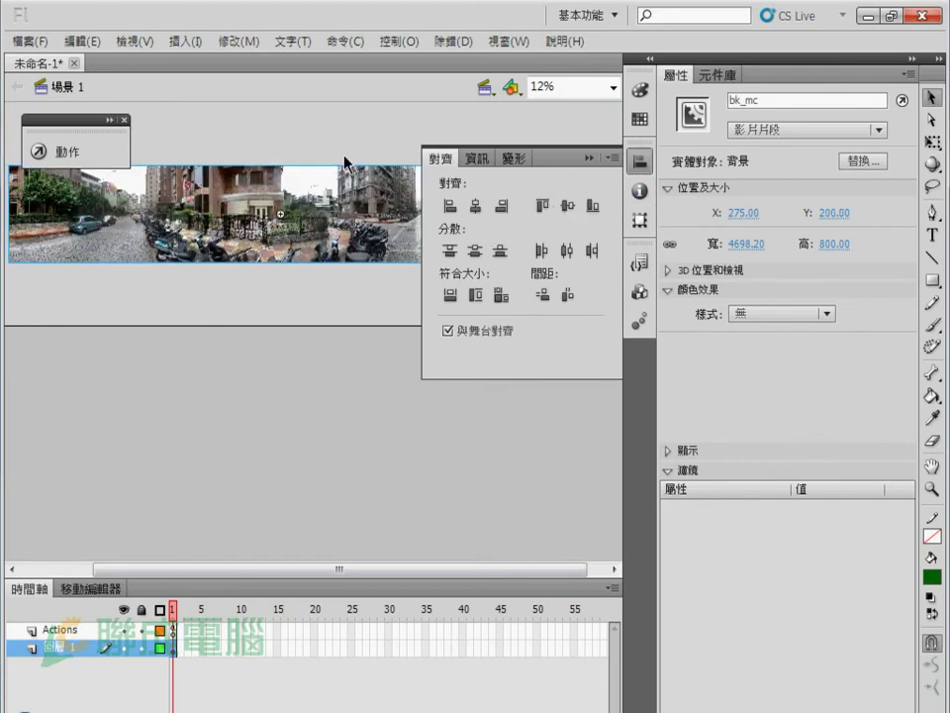
{"action": "left_click", "coordinate": [570, 182]}
{"action": "left_click", "coordinate": [452, 240]}
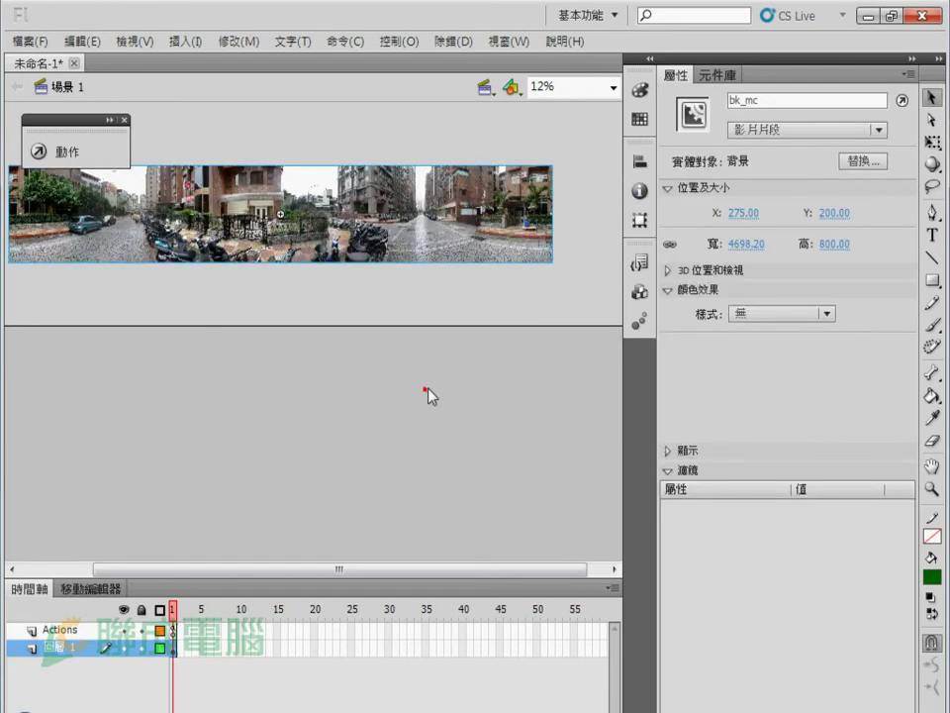
Step: Open the Actions layer's frame 1 script and insert blank lines after line 8
{"action": "left_click", "coordinate": [425, 231]}
{"action": "left_click", "coordinate": [174, 629]}
{"action": "left_click", "coordinate": [95, 165]}
{"action": "left_click", "coordinate": [350, 455]}
{"action": "left_click", "coordinate": [333, 321]}
{"action": "left_click", "coordinate": [410, 282]}
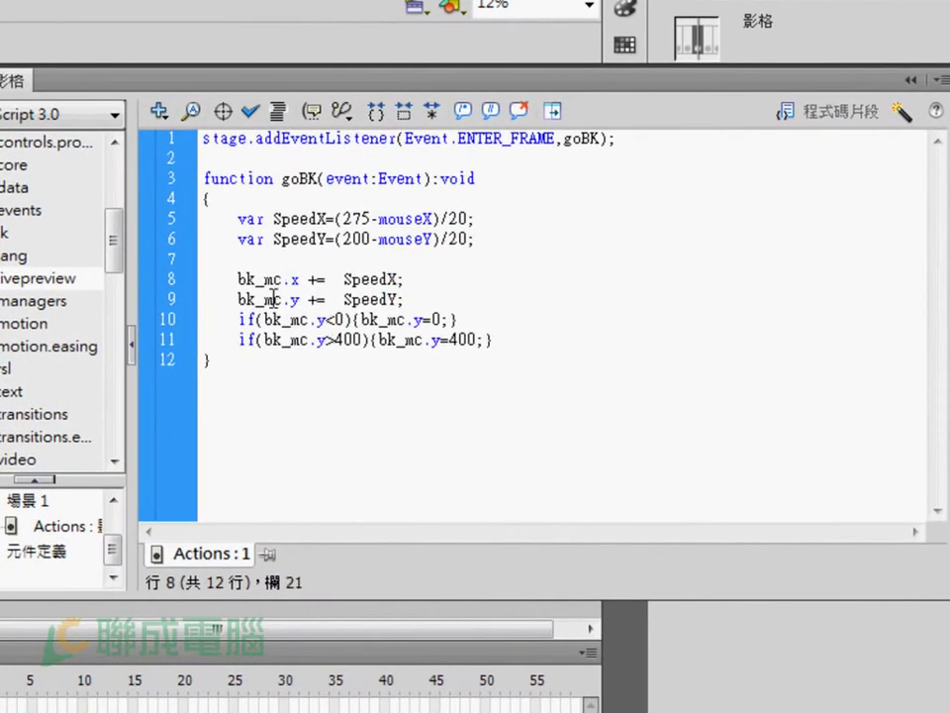
{"action": "left_click_drag", "start_coordinate": [273, 299], "coordinate": [495, 339]}
{"action": "left_click", "coordinate": [399, 390]}
{"action": "left_click", "coordinate": [408, 281]}
{"action": "key", "text": "Return"}
{"action": "key", "text": "Return"}
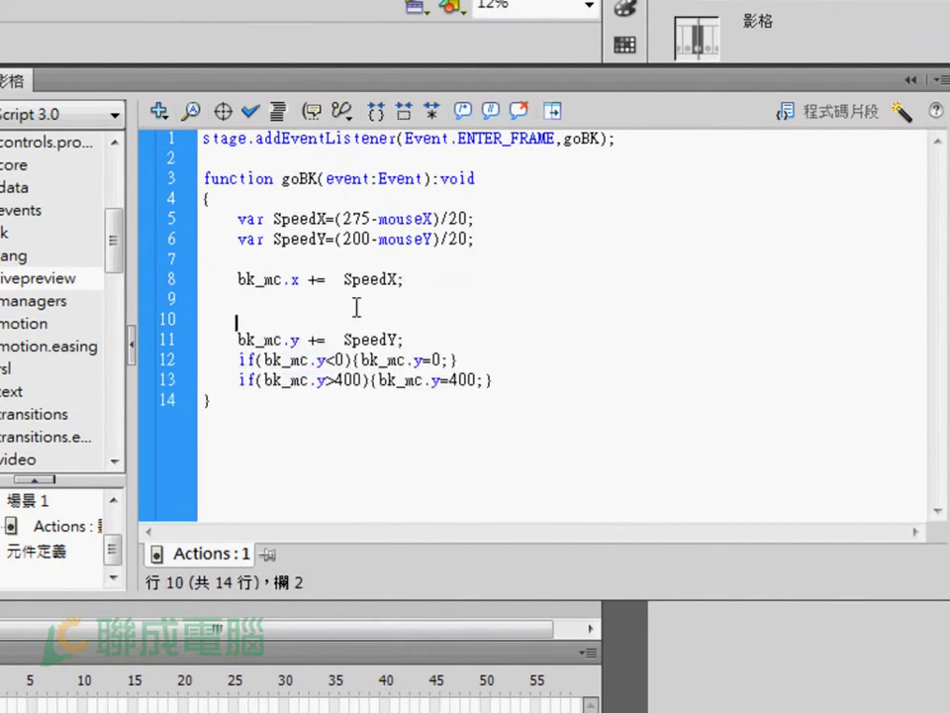
Step: Copy the two y boundary checks and paste them at the blank line 9
{"action": "left_click", "coordinate": [271, 297]}
{"action": "left_click", "coordinate": [252, 377]}
{"action": "mouse_move", "coordinate": [240, 360]}
{"action": "left_mouse_down"}
{"action": "mouse_move", "coordinate": [546, 397]}
{"action": "mouse_move", "coordinate": [547, 389]}
{"action": "left_mouse_up"}
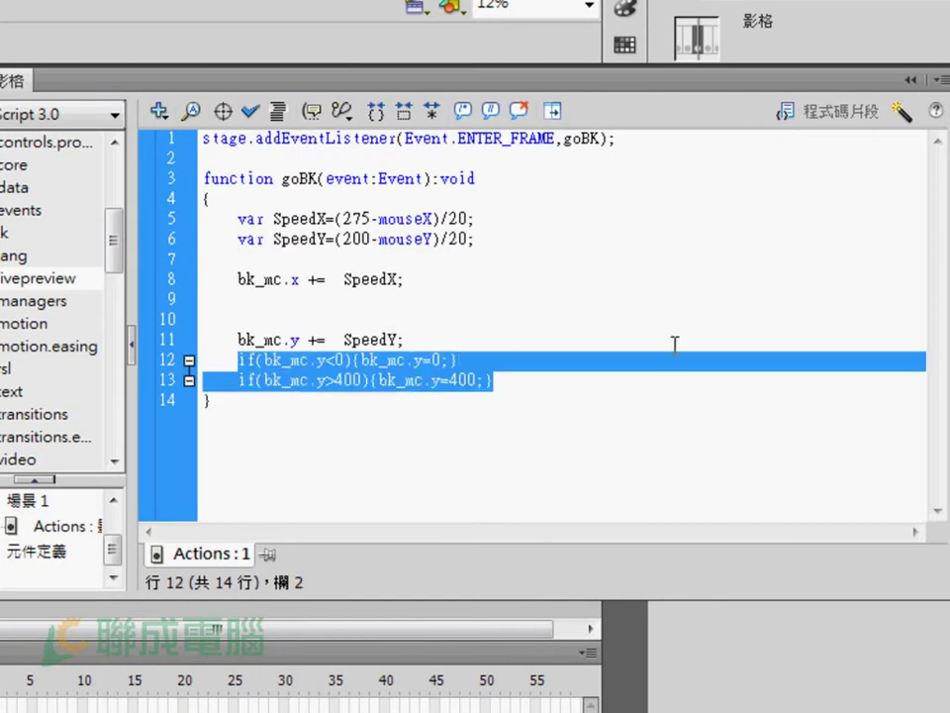
{"action": "left_click", "coordinate": [246, 302]}
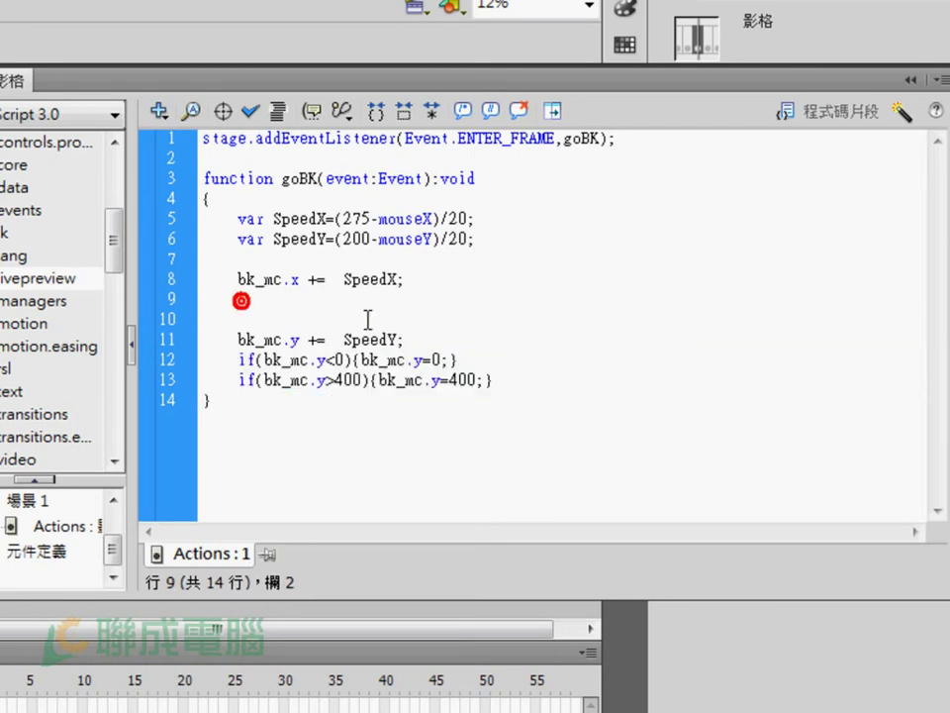
{"action": "key", "text": "ctrl+v"}
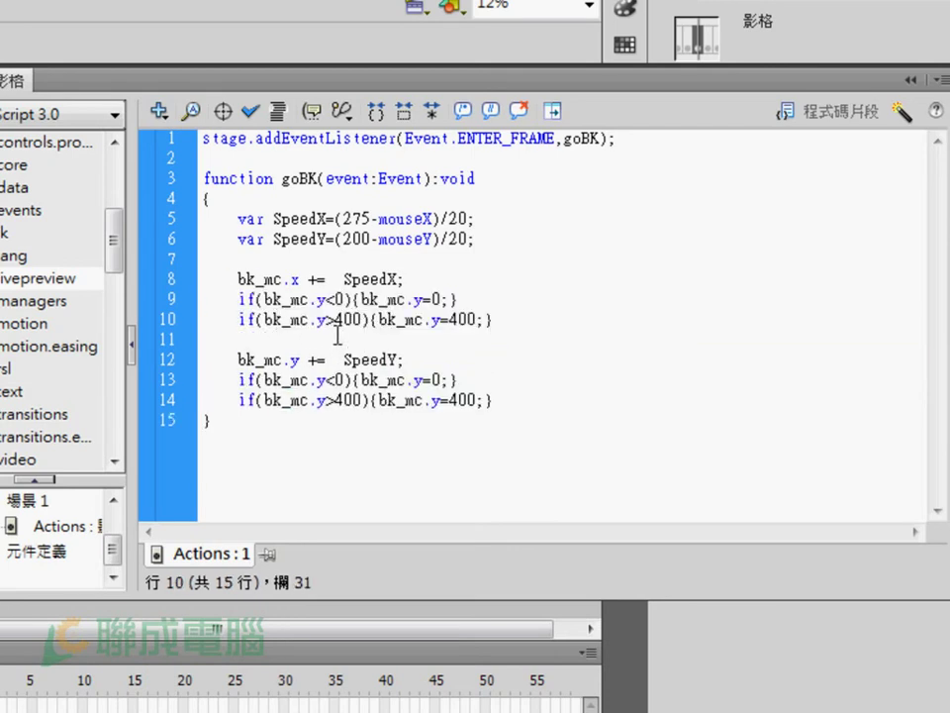
Step: Replace each y with x, giving if(bk_mc.x<0){bk_mc.x=0;} and if(bk_mc.x>400){bk_mc.x=400;}
{"action": "double_click", "coordinate": [319, 298]}
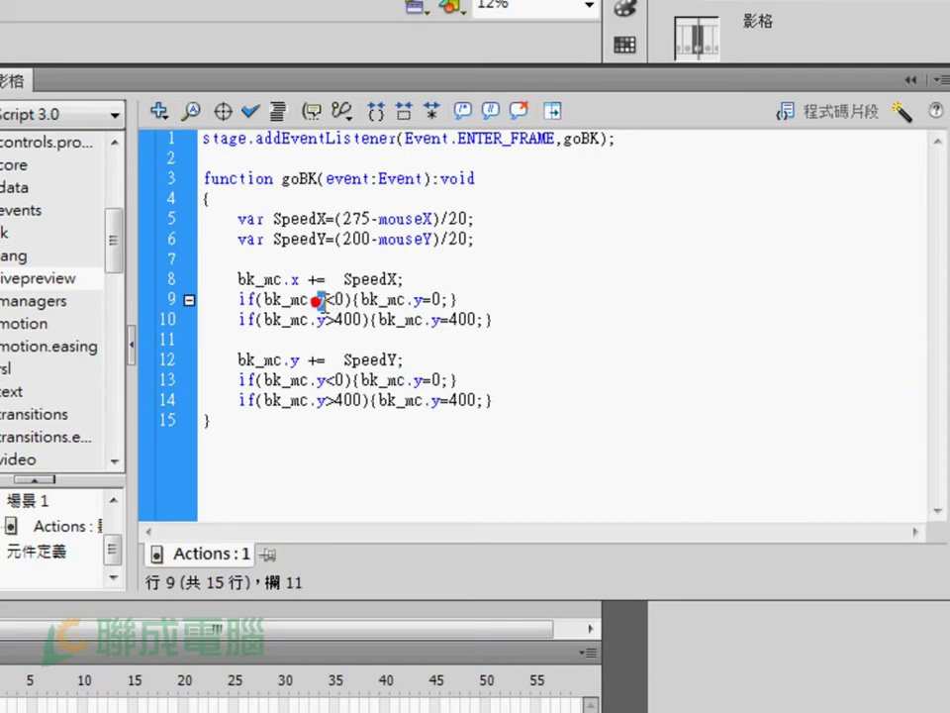
{"action": "type", "text": "x"}
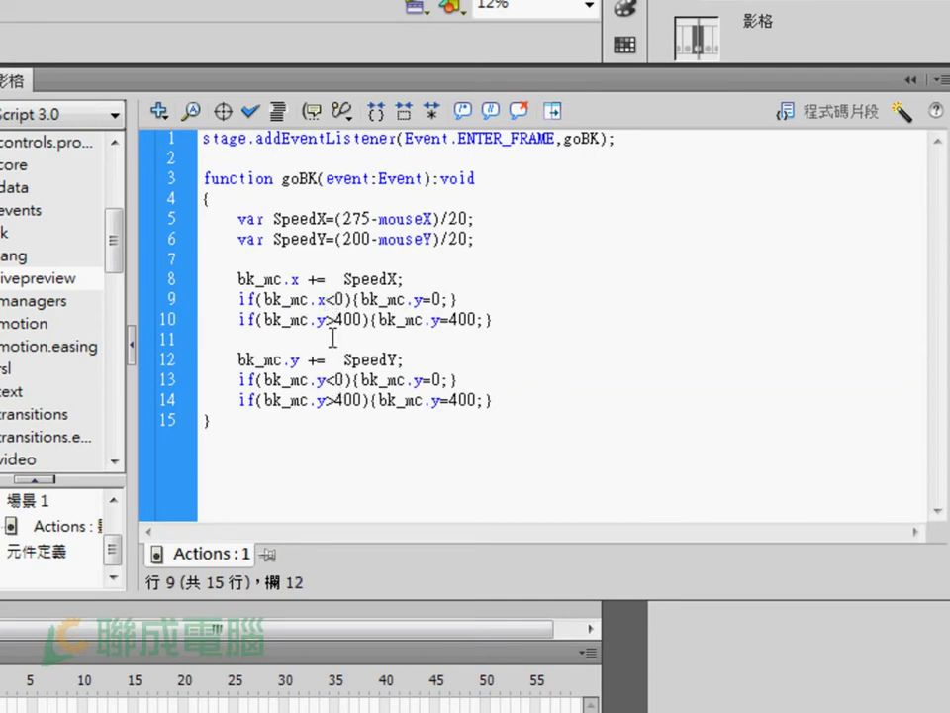
{"action": "double_click", "coordinate": [320, 319]}
{"action": "type", "text": "x"}
{"action": "double_click", "coordinate": [421, 299]}
{"action": "type", "text": "x"}
{"action": "double_click", "coordinate": [434, 320]}
{"action": "type", "text": "x"}
{"action": "left_click", "coordinate": [314, 349]}
{"action": "left_click", "coordinate": [338, 300]}
Step: Change line 9's check to x<-1800 with the reset x=-1800
{"action": "left_click", "coordinate": [343, 303]}
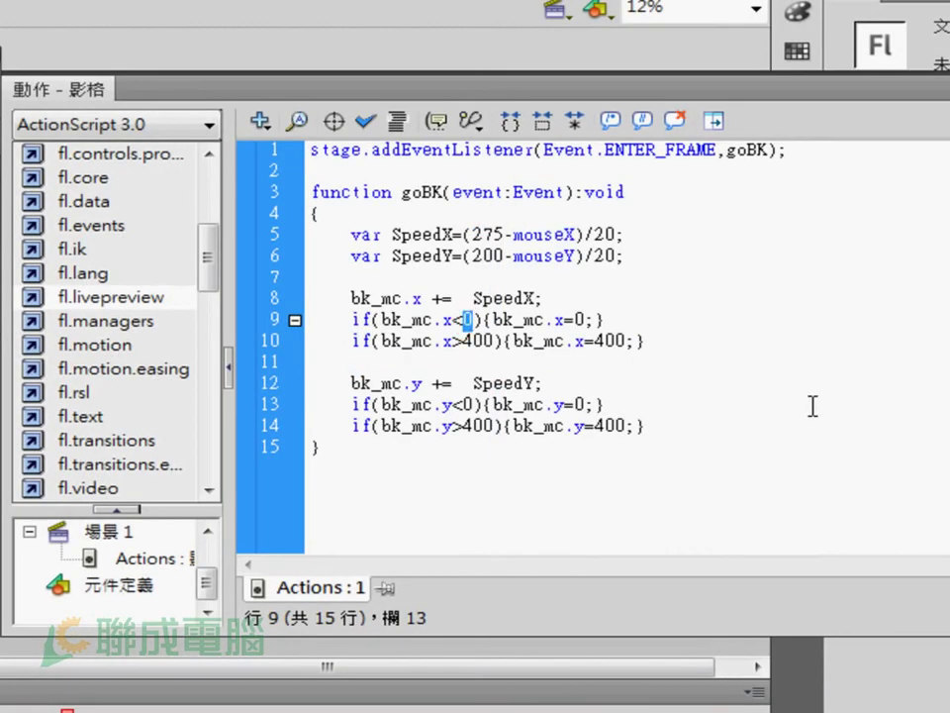
{"action": "type", "text": "1800"}
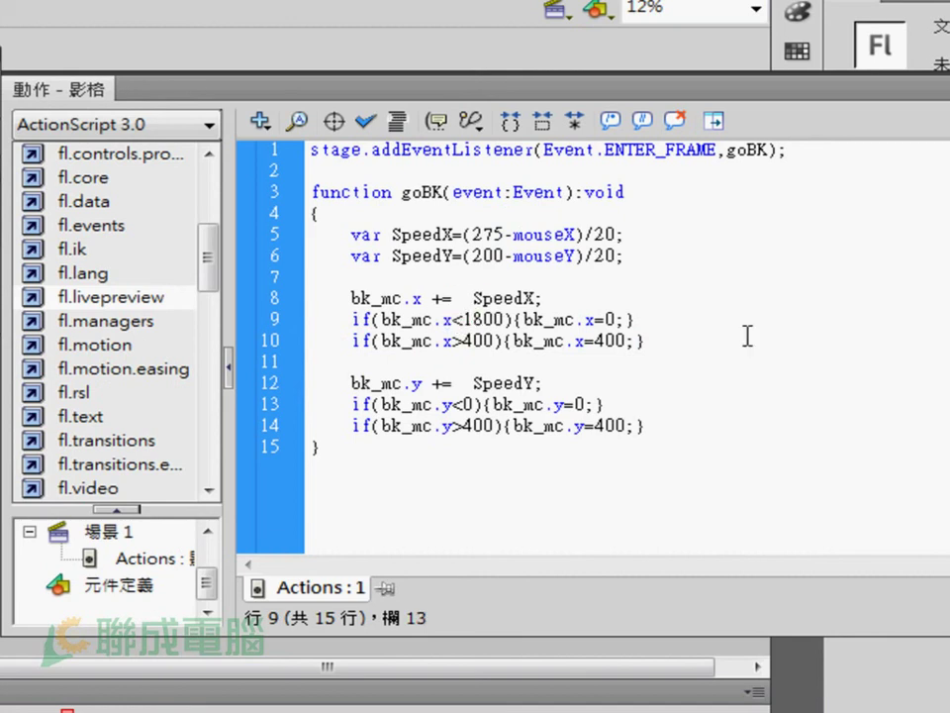
{"action": "type", "text": "-"}
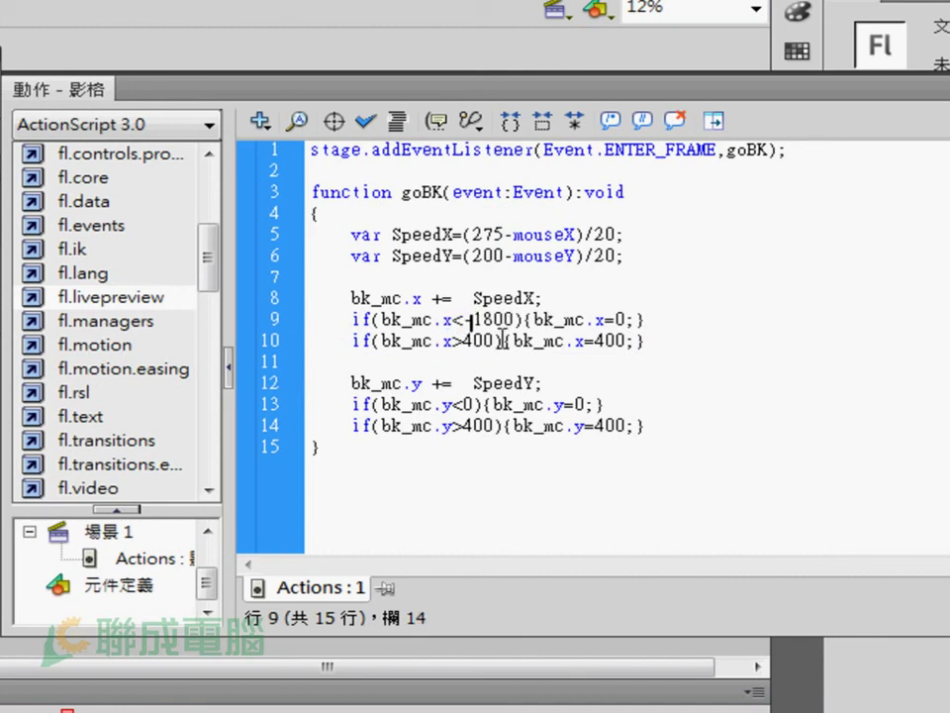
{"action": "left_click", "coordinate": [596, 323]}
{"action": "left_click", "coordinate": [610, 323]}
{"action": "type", "text": "-1800"}
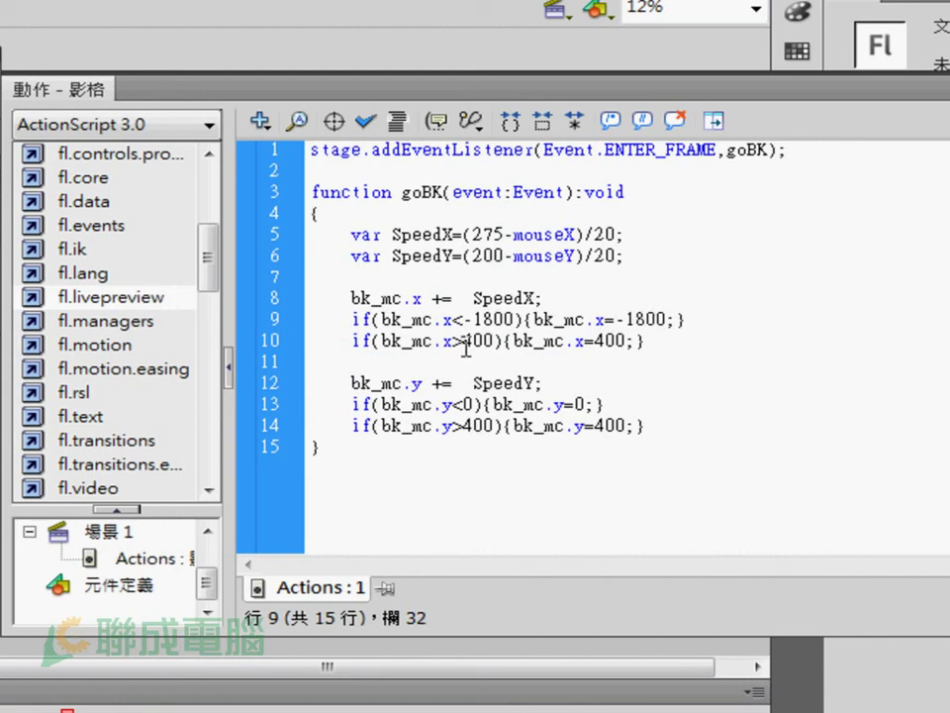
Step: Change line 10's check to x>2349 with the reset x=2349
{"action": "left_click_drag", "start_coordinate": [462, 341], "coordinate": [486, 343]}
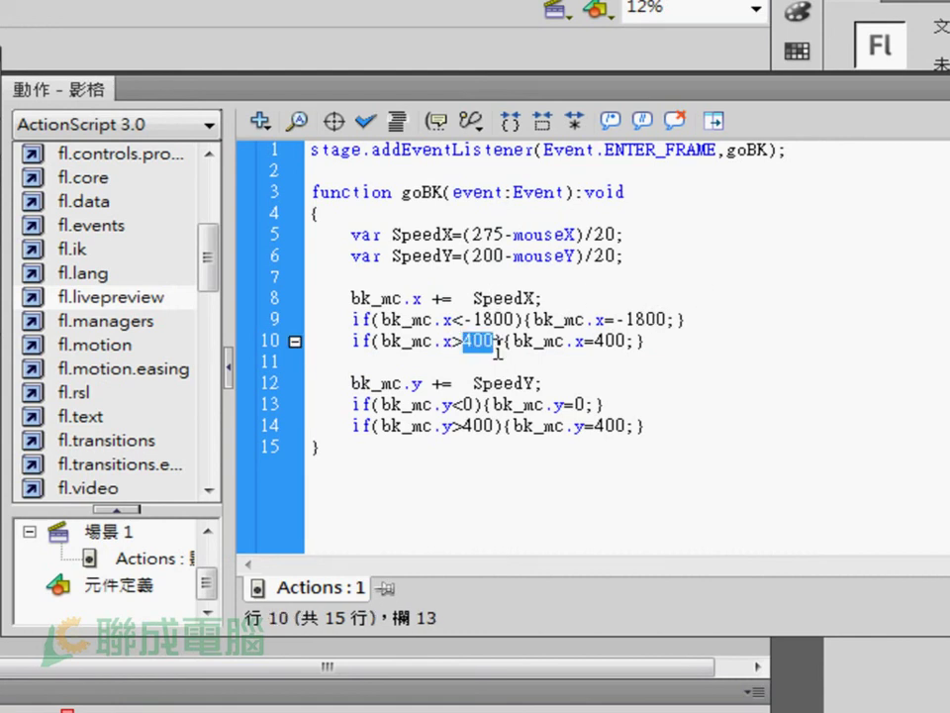
{"action": "type", "text": "2349"}
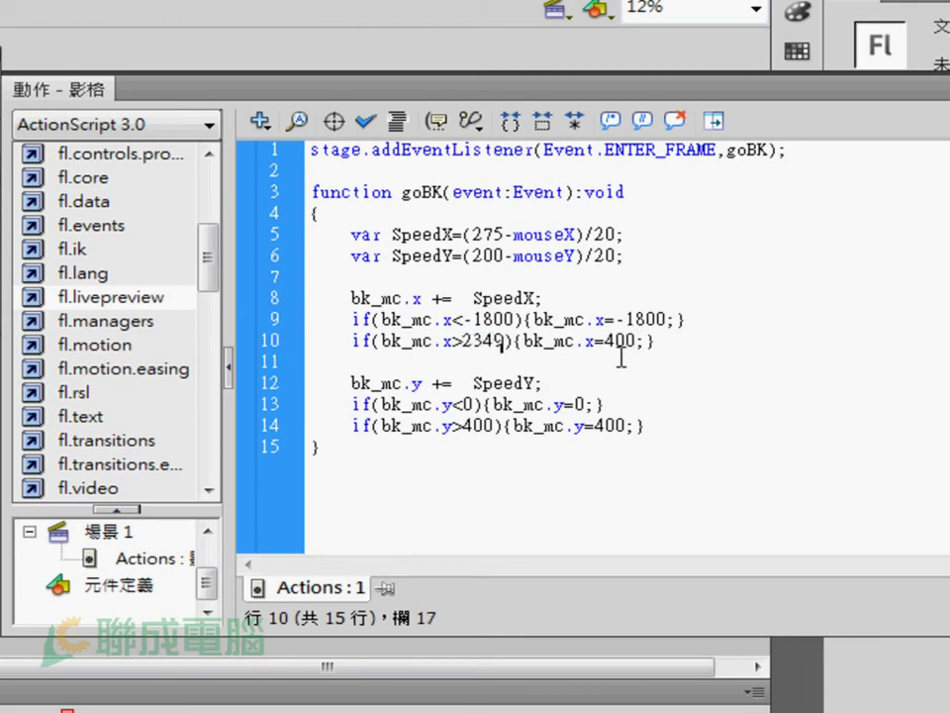
{"action": "double_click", "coordinate": [602, 342]}
{"action": "type", "text": "2349"}
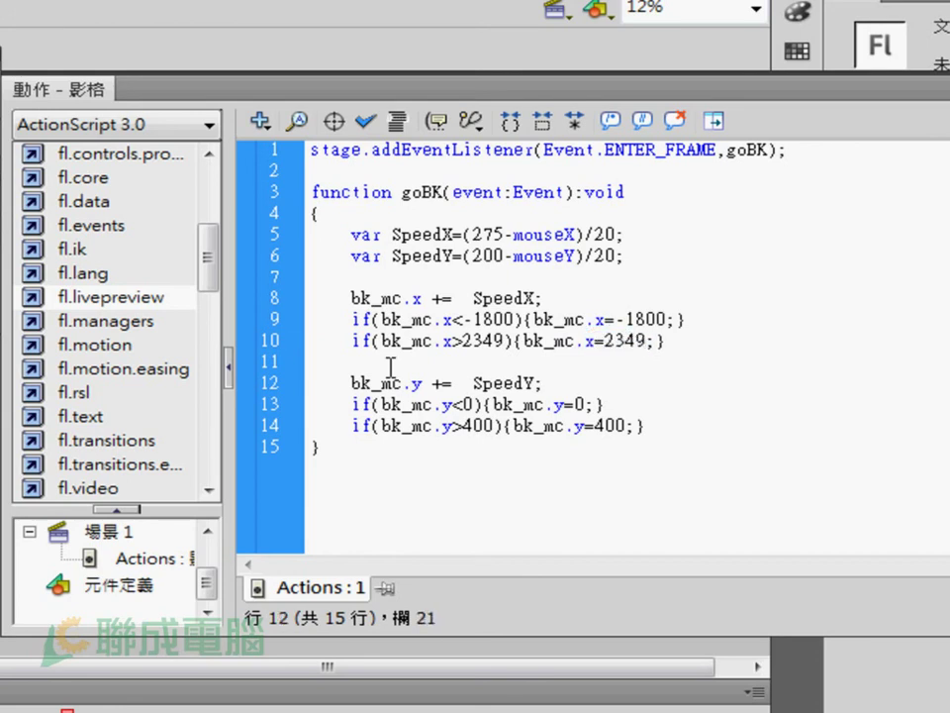
Step: Review the edited boundary lines, collapse the code editor, and test the movie
{"action": "left_click", "coordinate": [363, 305]}
{"action": "left_click", "coordinate": [441, 319]}
{"action": "left_click", "coordinate": [446, 404]}
{"action": "left_click", "coordinate": [458, 382]}
{"action": "left_click_drag", "start_coordinate": [388, 297], "coordinate": [503, 297]}
{"action": "left_click_drag", "start_coordinate": [401, 388], "coordinate": [521, 403]}
{"action": "left_click", "coordinate": [503, 408]}
{"action": "left_click", "coordinate": [54, 413]}
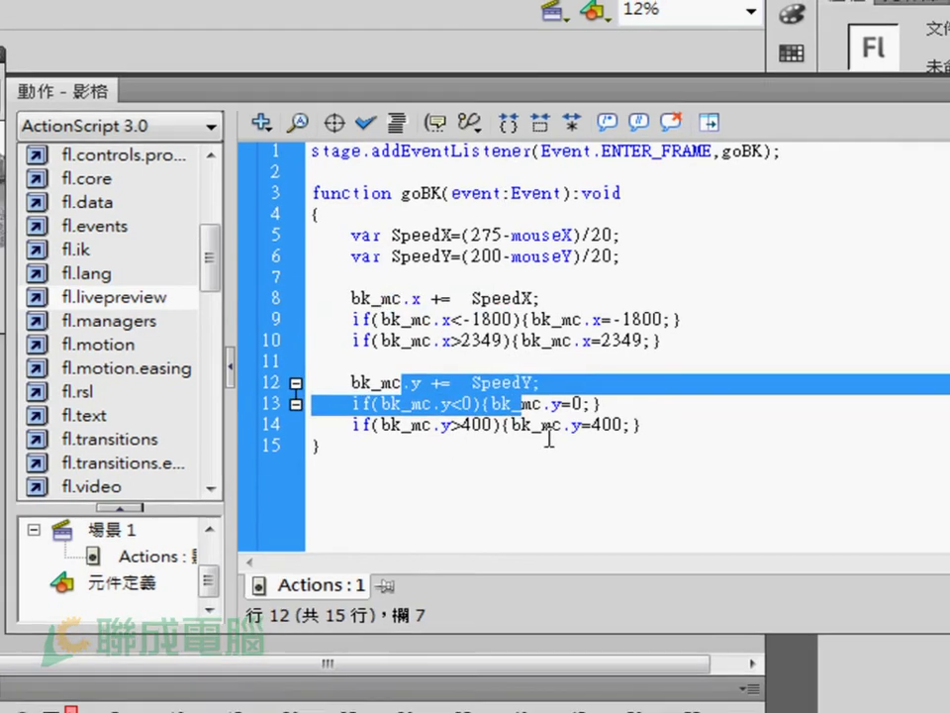
{"action": "key", "text": "ctrl+Return"}
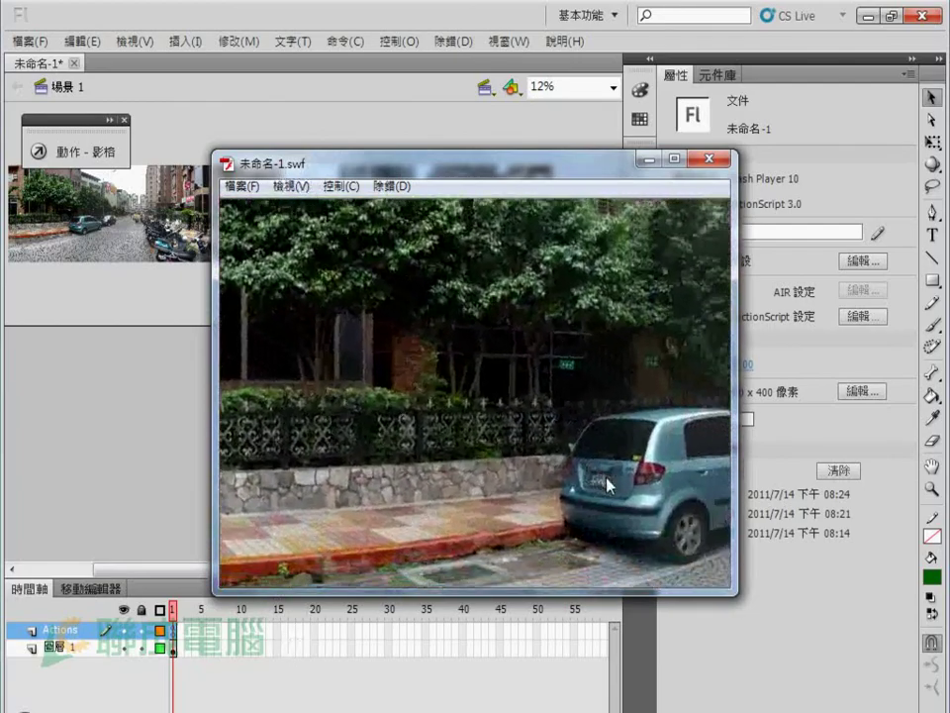
Step: Zoom the test player's view in and back out while the panorama pans
{"action": "right_click", "coordinate": [507, 390]}
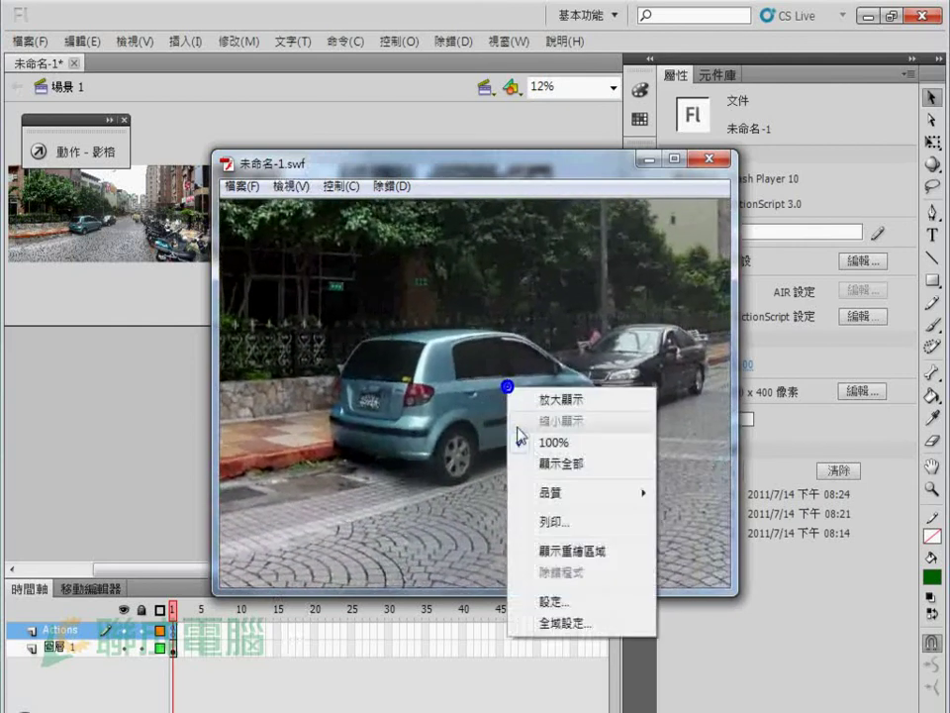
{"action": "left_click", "coordinate": [560, 399]}
{"action": "right_click", "coordinate": [452, 401]}
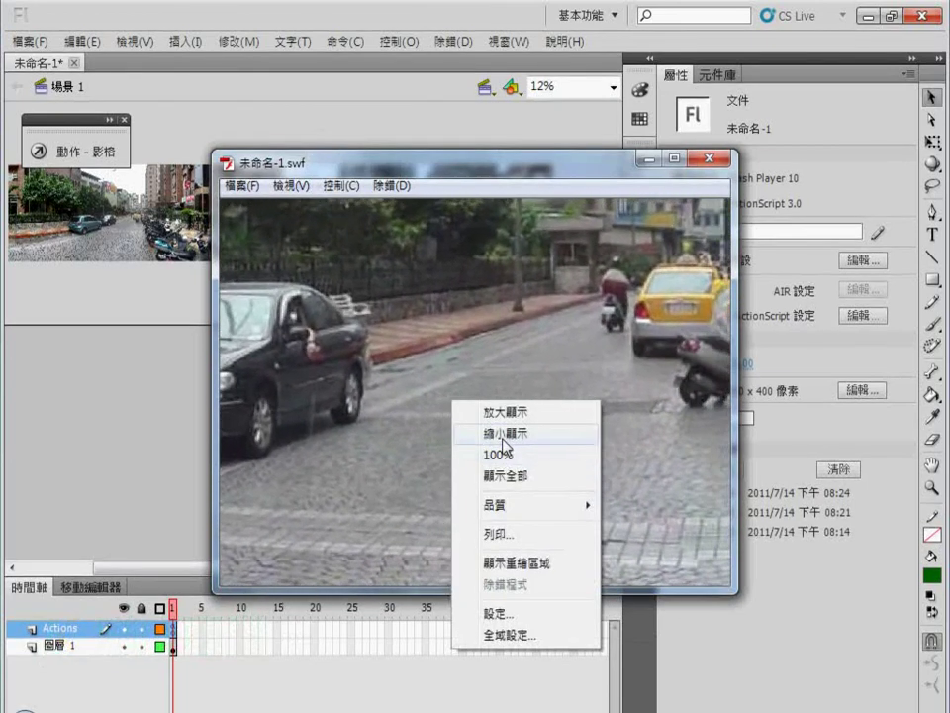
{"action": "left_click", "coordinate": [505, 435]}
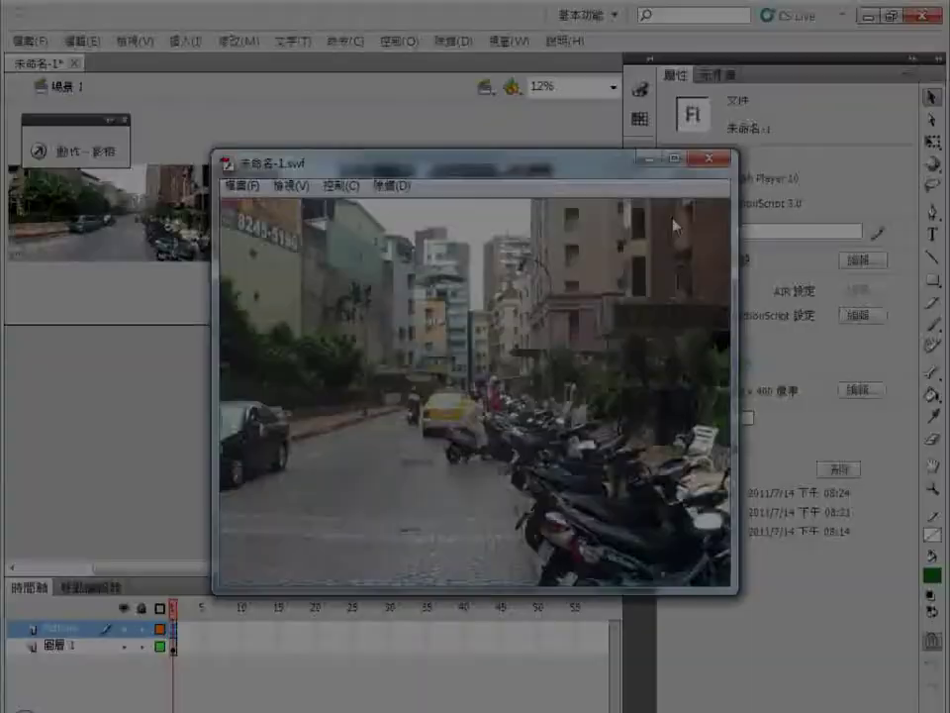